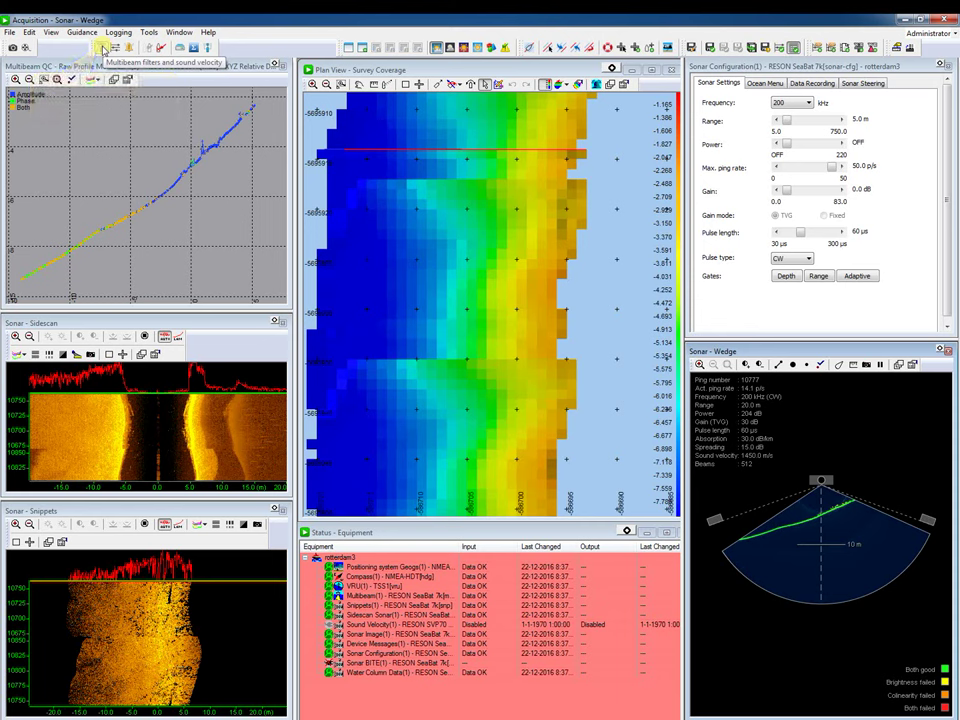
Step: Add a Depth filter (min 0.00, max 10000) next to the Detection quality and Statistic filters
{"action": "left_click", "coordinate": [102, 49]}
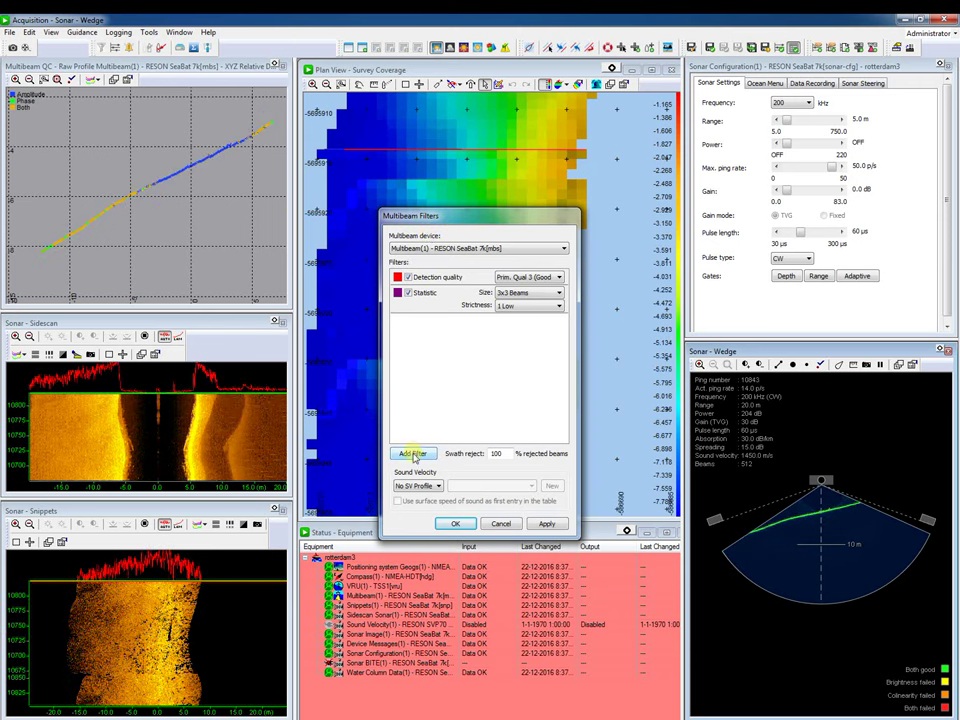
{"action": "left_click", "coordinate": [413, 455]}
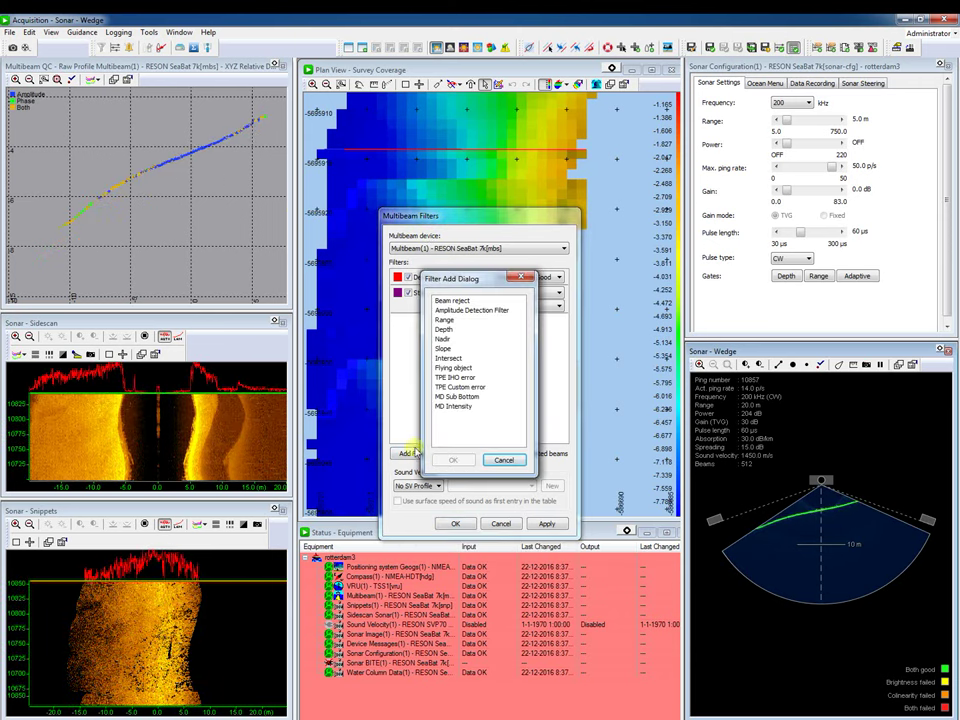
{"action": "left_click", "coordinate": [446, 330]}
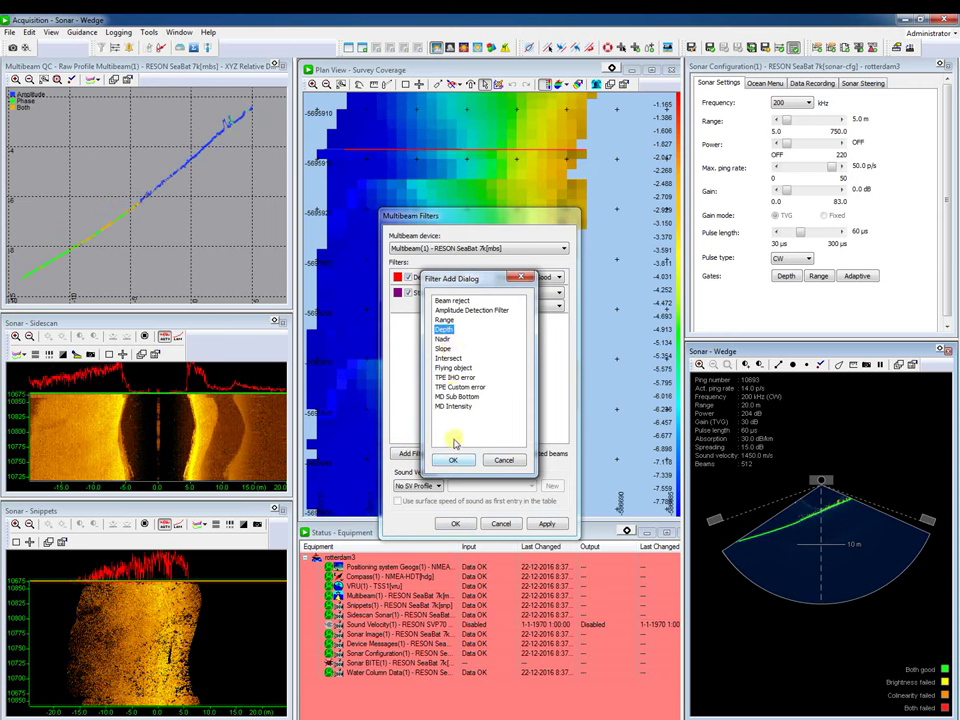
{"action": "left_click", "coordinate": [453, 459]}
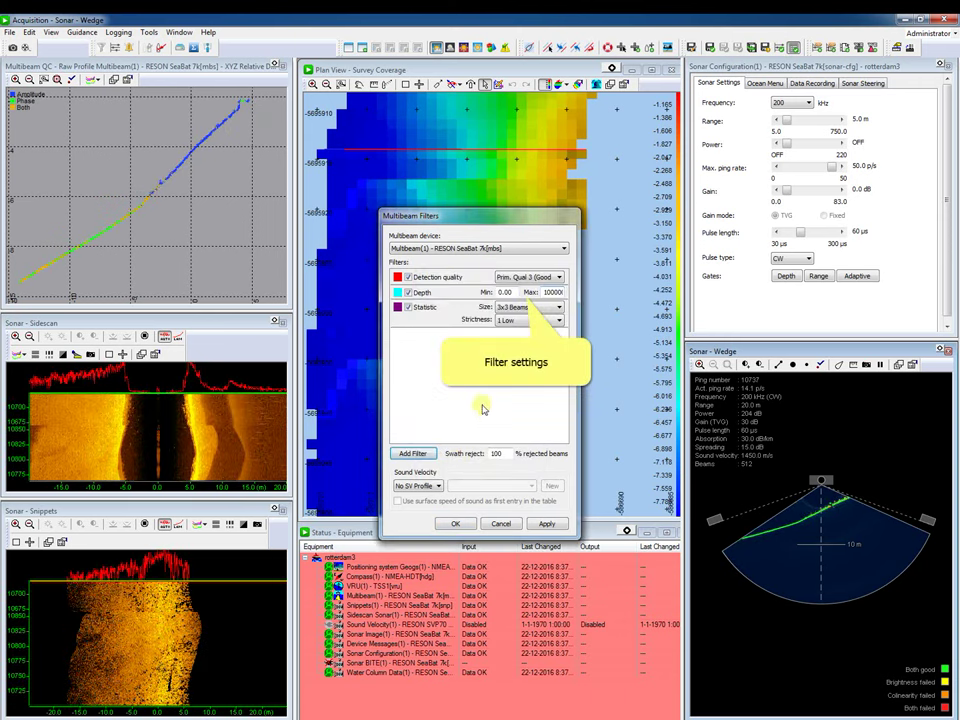
{"action": "left_click", "coordinate": [556, 292]}
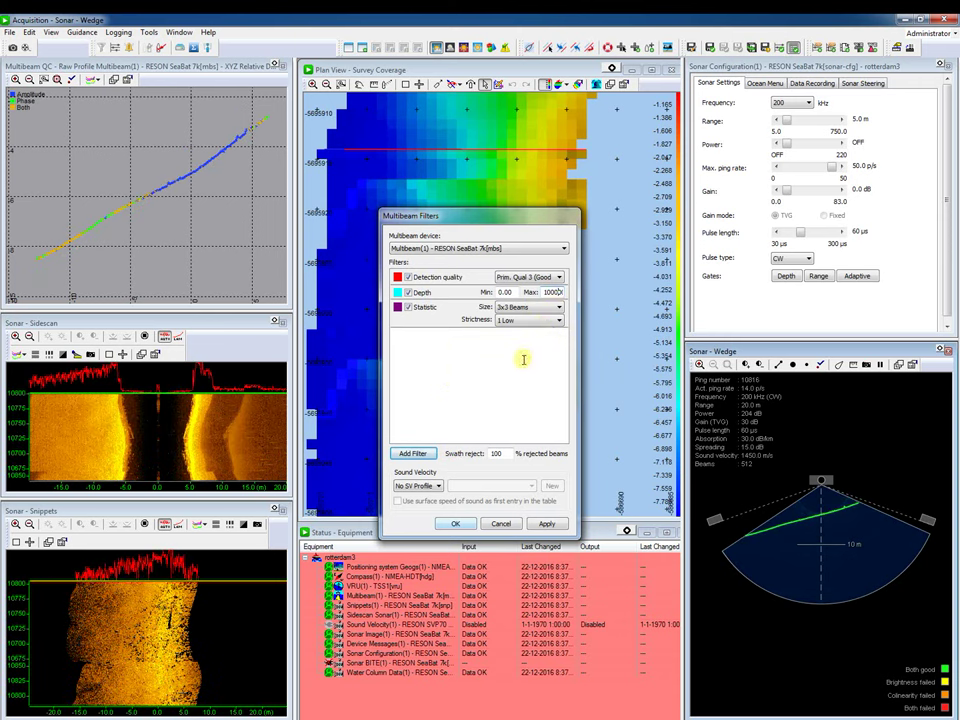
{"action": "left_click", "coordinate": [460, 523]}
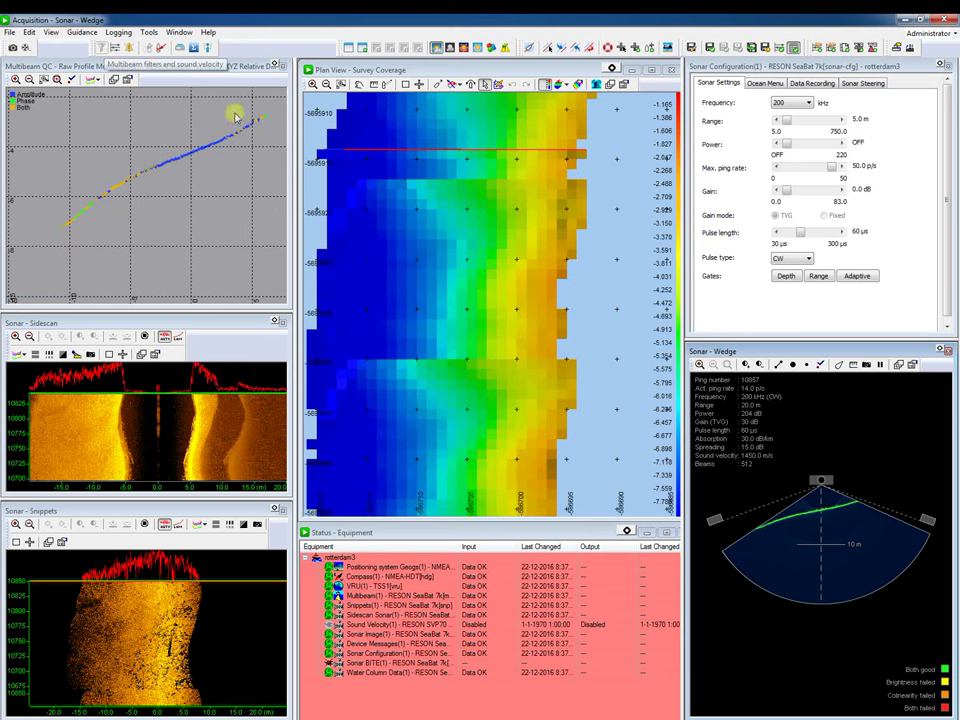
{"action": "left_click", "coordinate": [100, 47]}
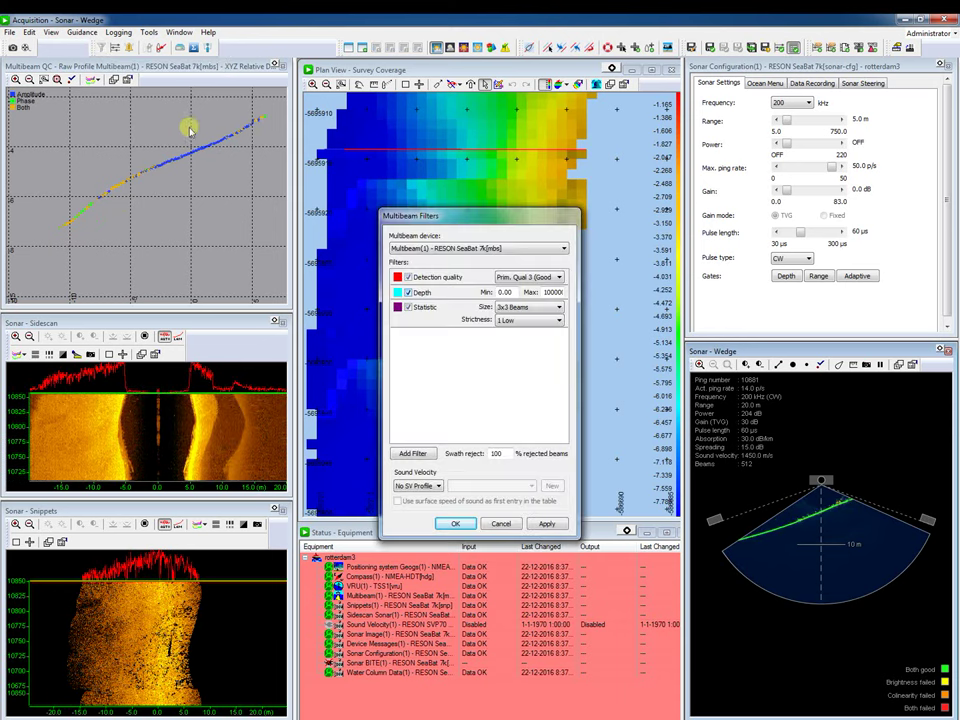
Step: Uncheck the Depth filter, then view filter position 12:24:19 in Multibeam Area Editing
{"action": "left_click", "coordinate": [408, 292]}
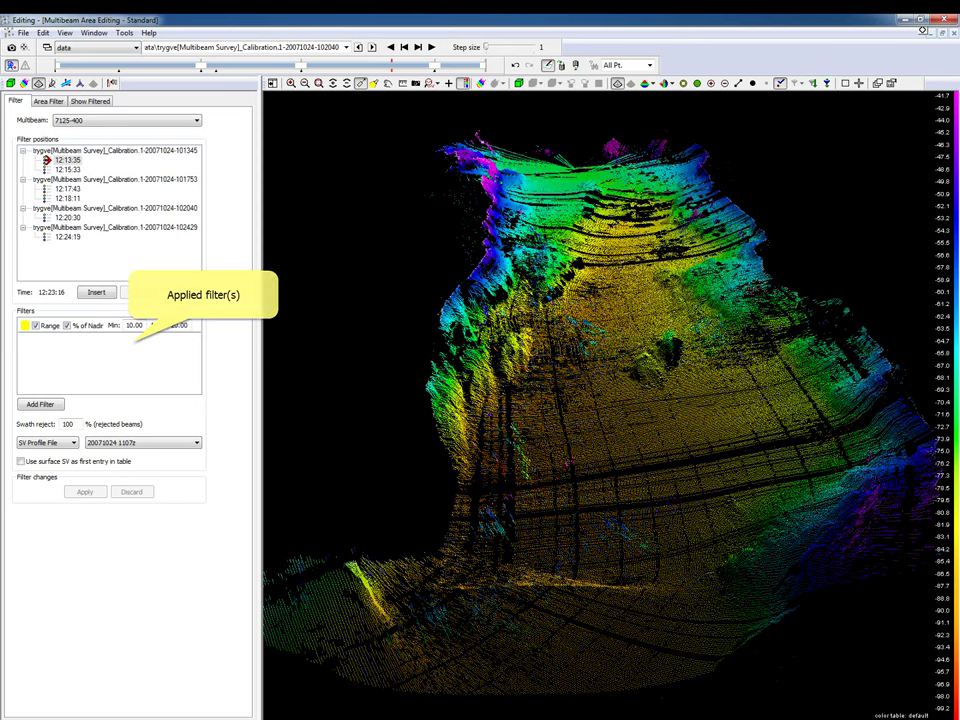
{"action": "left_click", "coordinate": [68, 236]}
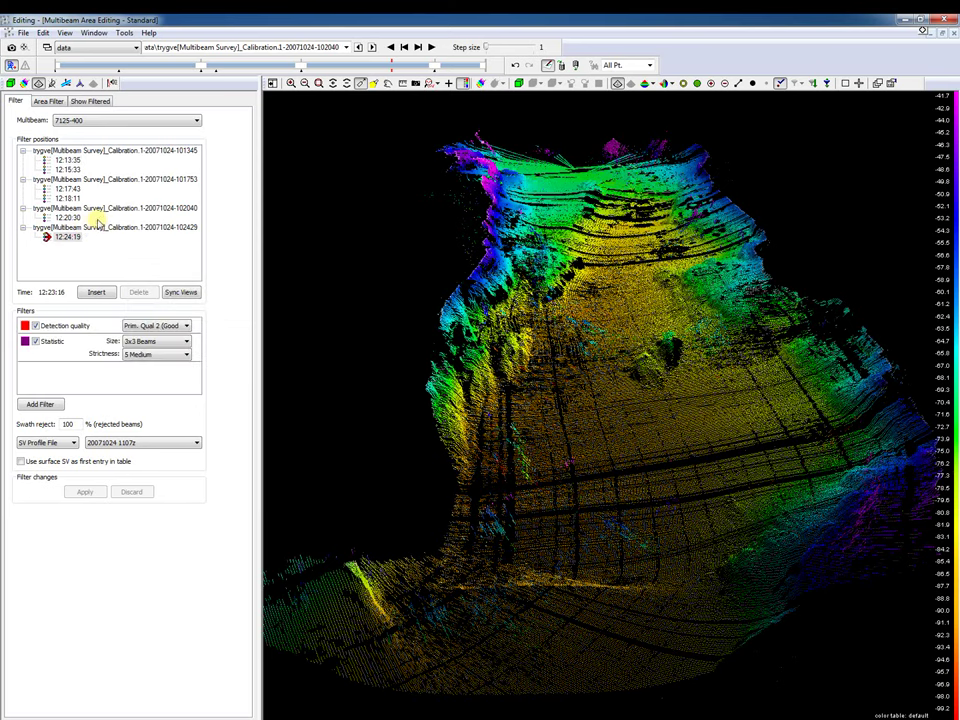
Step: Review filter position 12:15:33's Statistic filter and move the editing time to 12:19:01
{"action": "left_click", "coordinate": [68, 169]}
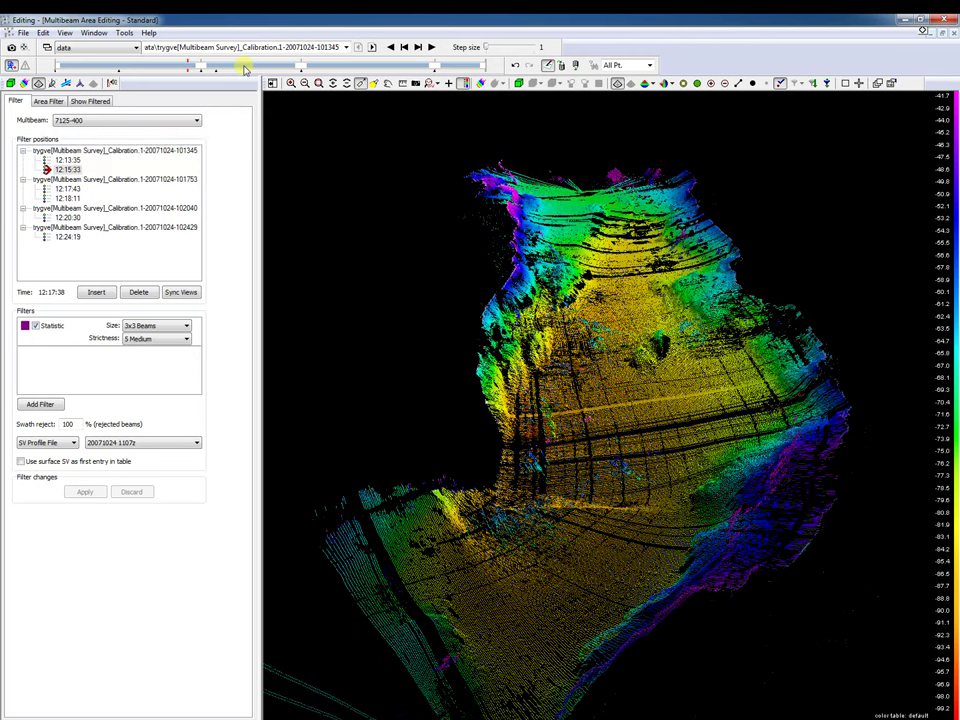
{"action": "left_click", "coordinate": [243, 67]}
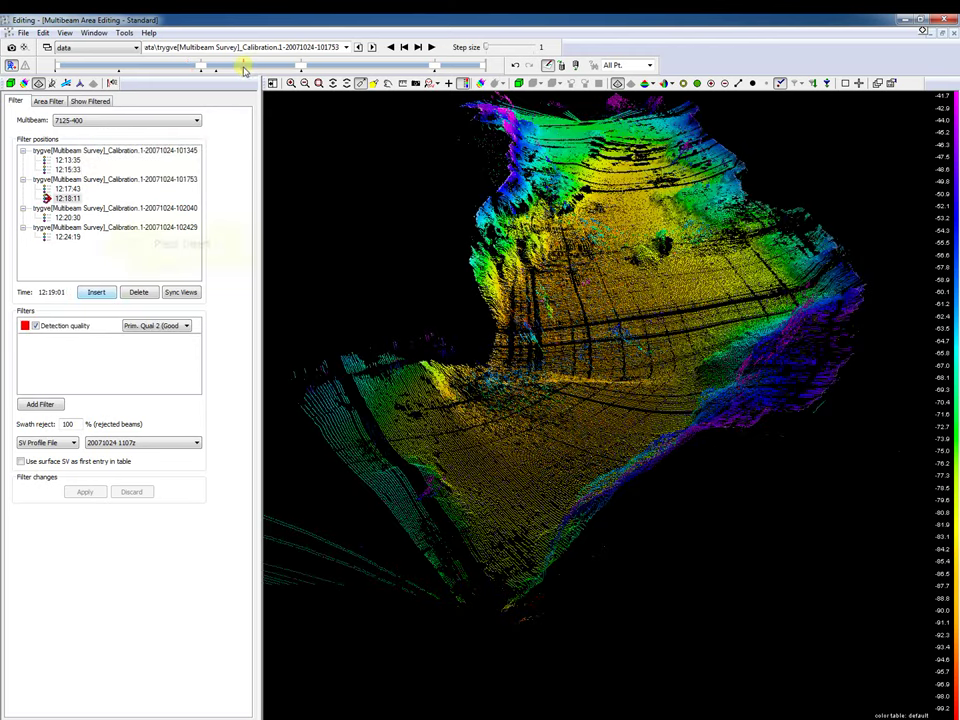
Step: Insert a filter position at 12:19:01 with a Nadir filter of 30.00 port/starboard and apply it
{"action": "left_click", "coordinate": [93, 292]}
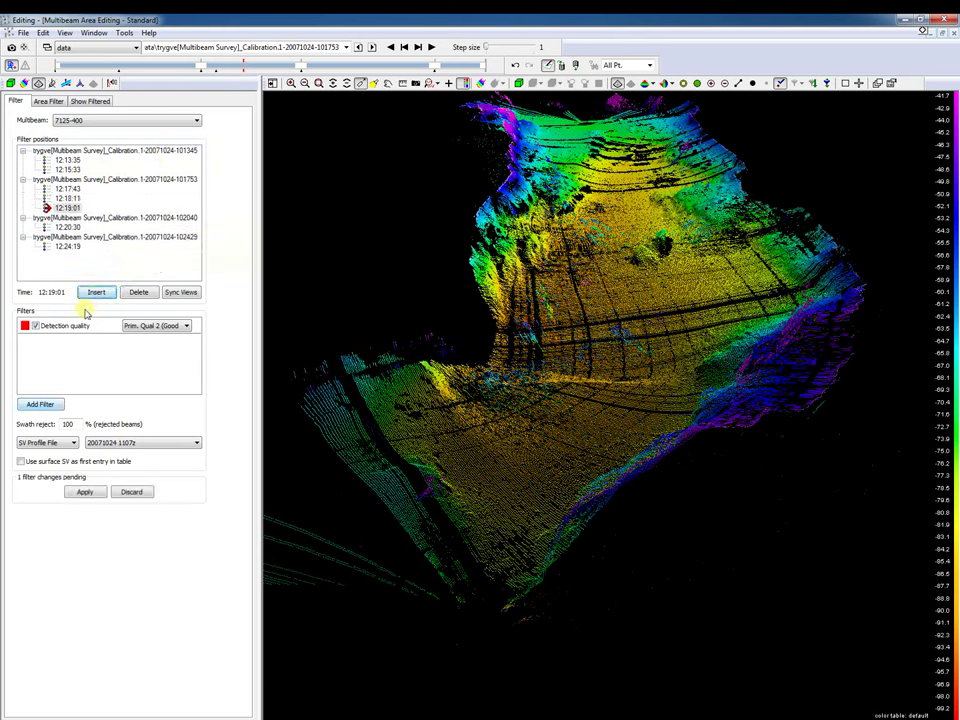
{"action": "left_click", "coordinate": [41, 405]}
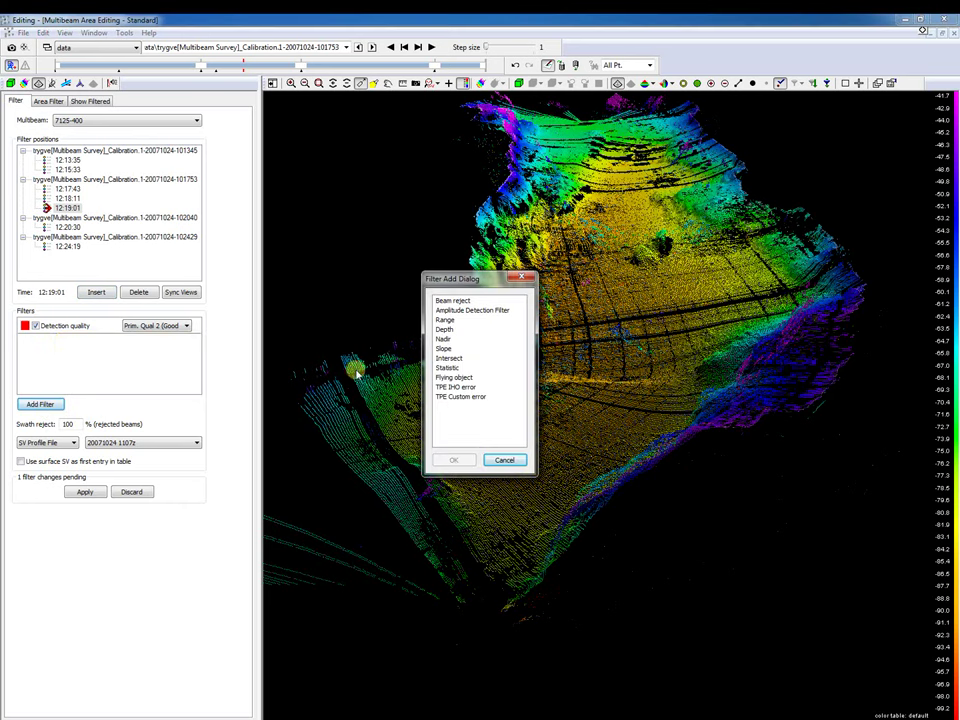
{"action": "left_click", "coordinate": [442, 339]}
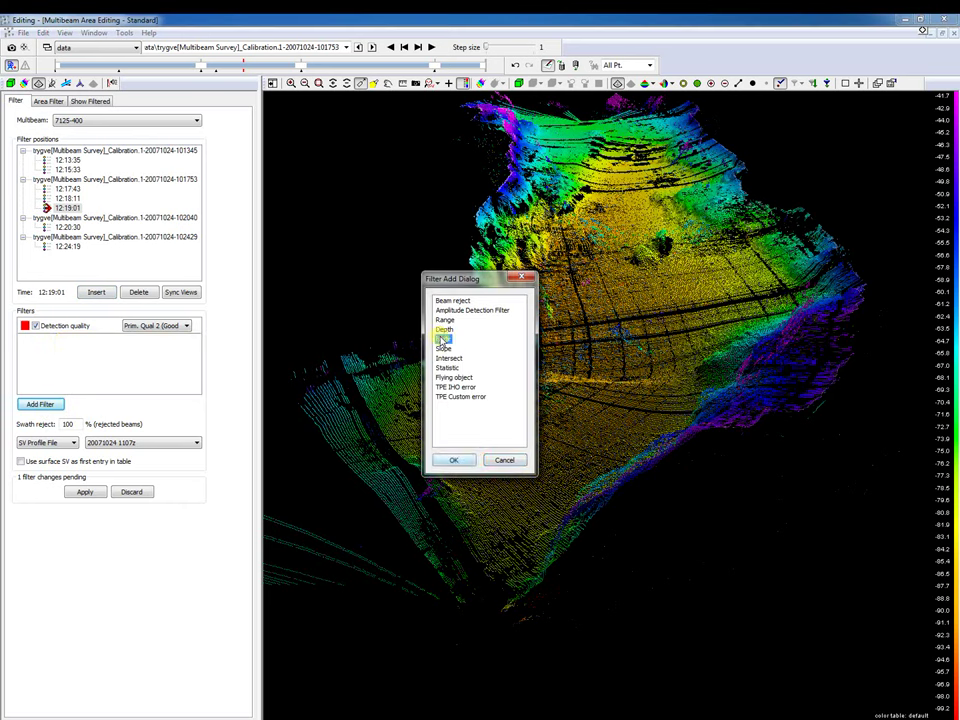
{"action": "left_click", "coordinate": [453, 459]}
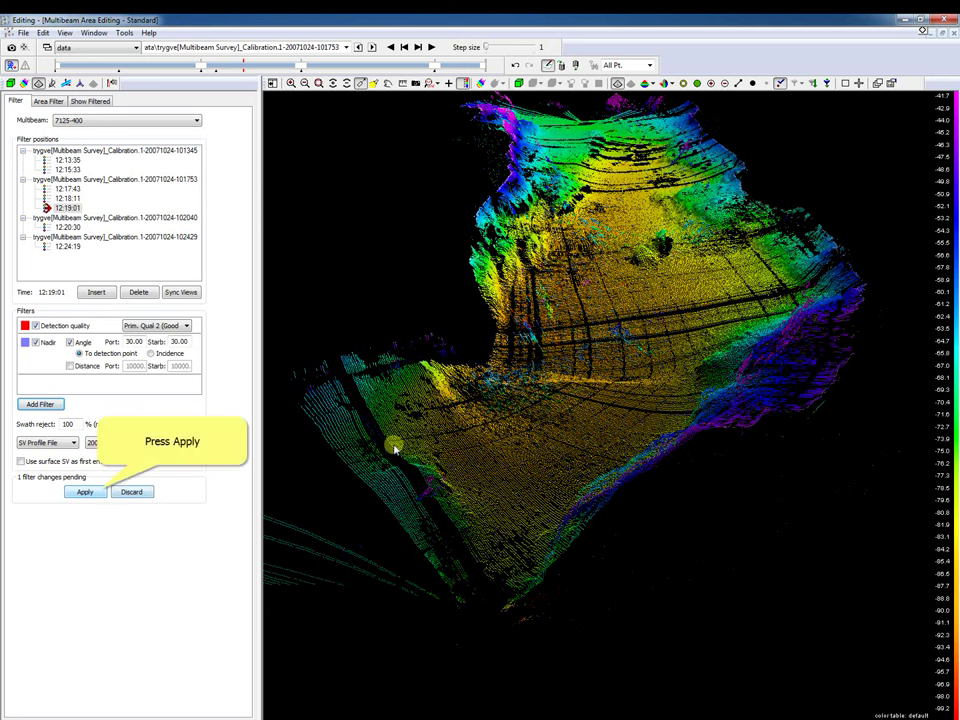
{"action": "left_click", "coordinate": [98, 492]}
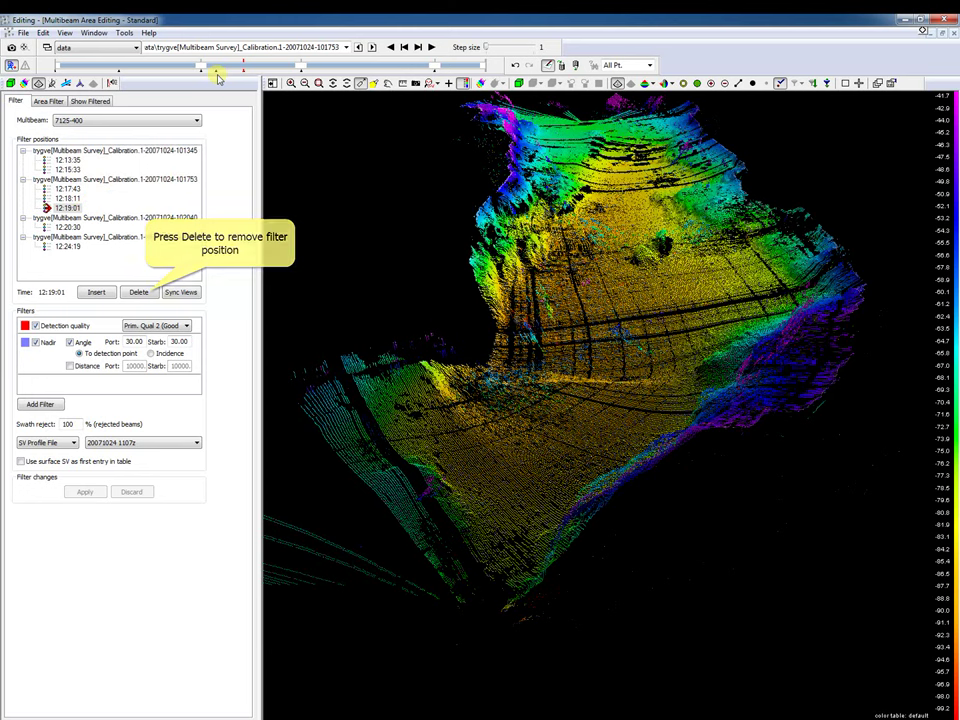
{"action": "left_click", "coordinate": [72, 160]}
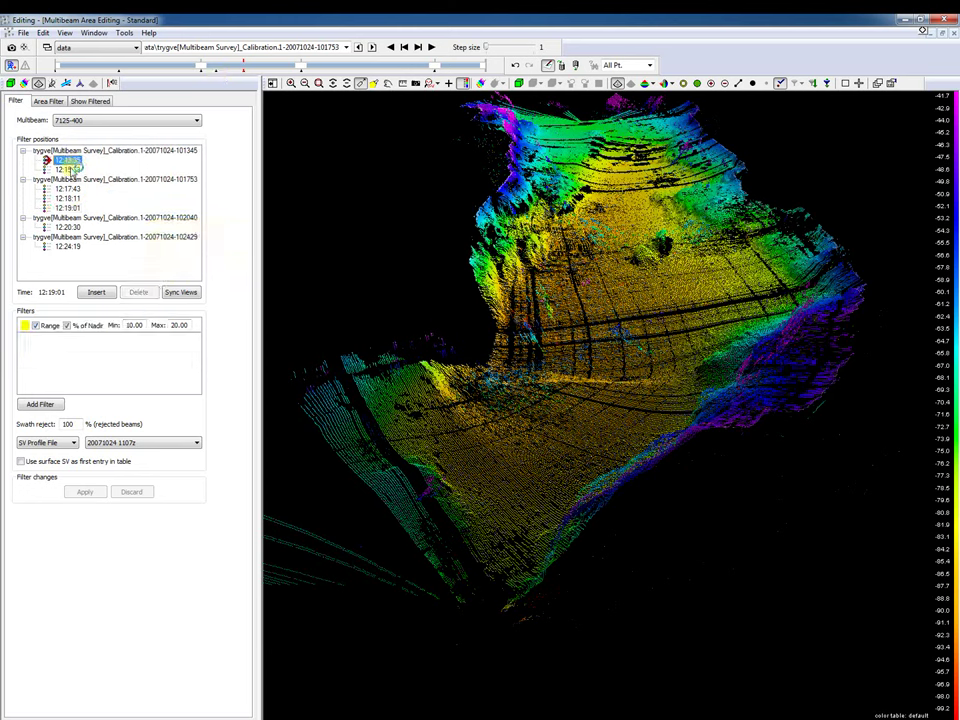
Step: Multi-select positions 12:15:33, 12:18:11, 12:19:01 and 12:24:19, then select all filter positions
{"action": "left_click", "coordinate": [69, 169]}
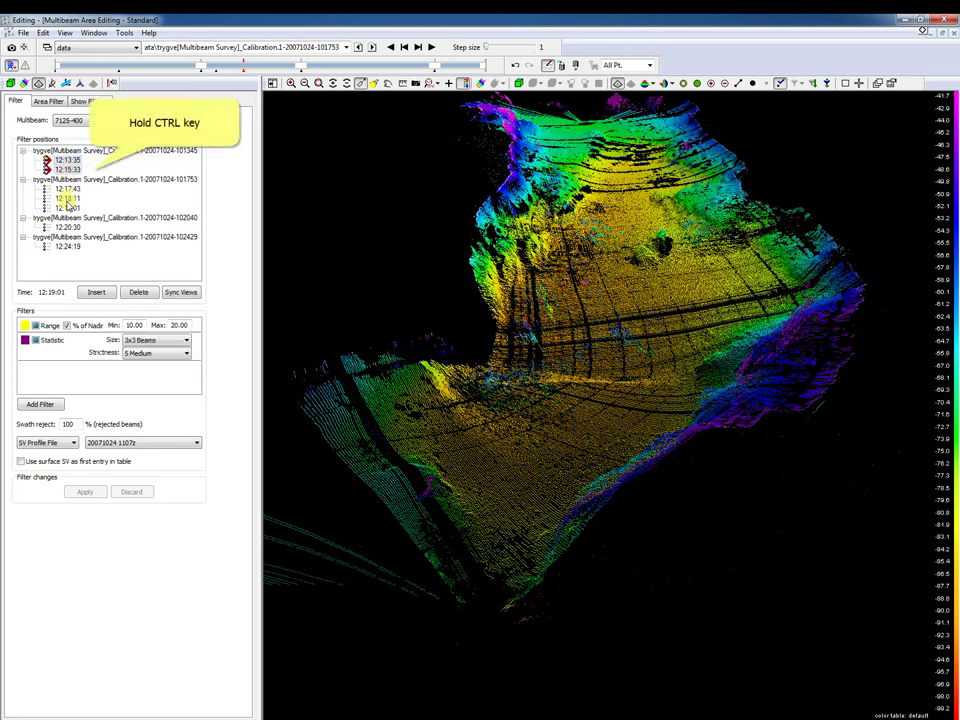
{"action": "left_click", "coordinate": [66, 200], "text": "ctrl"}
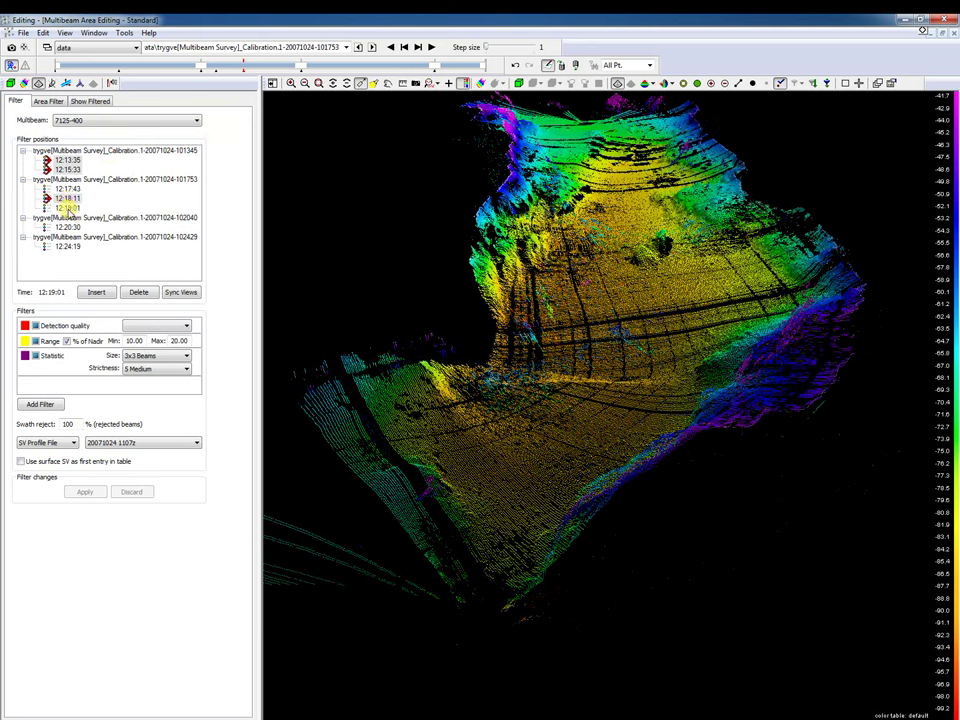
{"action": "left_click", "coordinate": [66, 208], "text": "ctrl"}
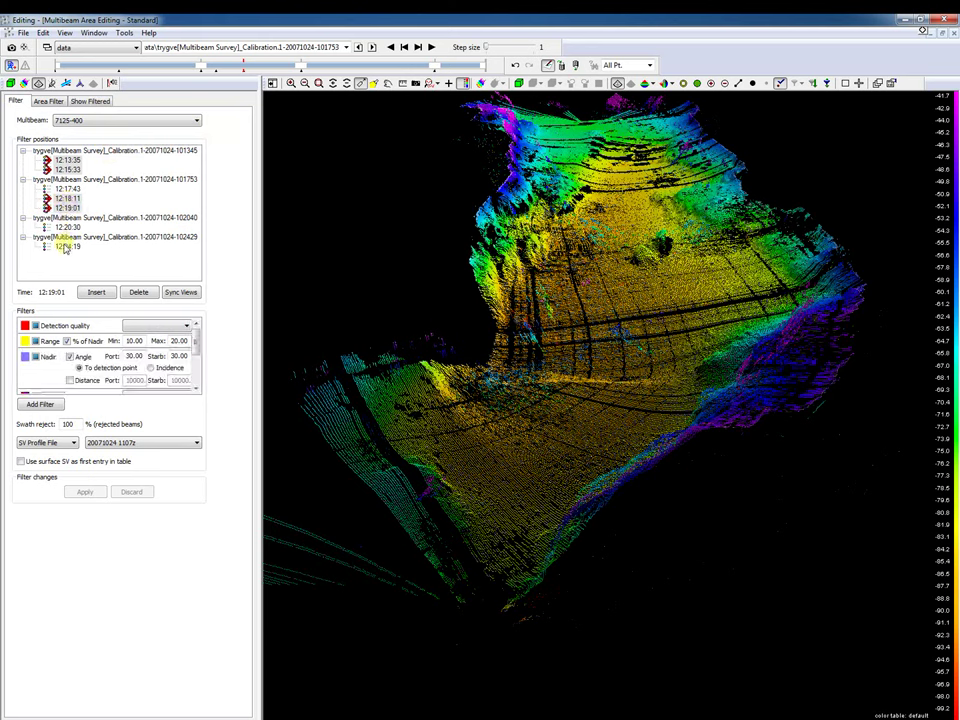
{"action": "left_click", "coordinate": [65, 248], "text": "ctrl"}
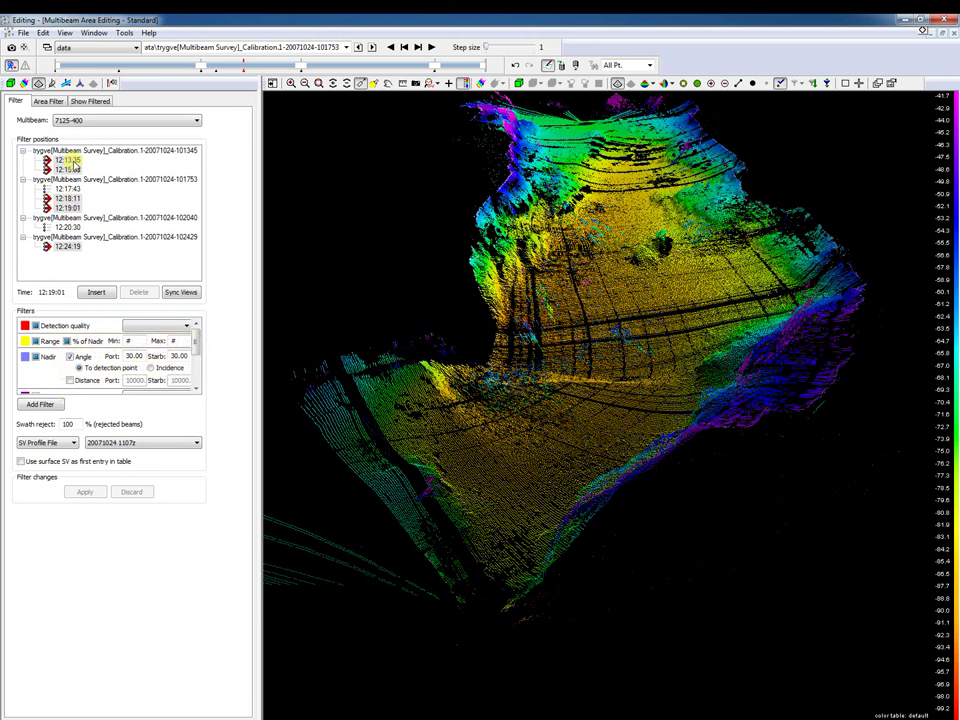
{"action": "left_click", "coordinate": [68, 161]}
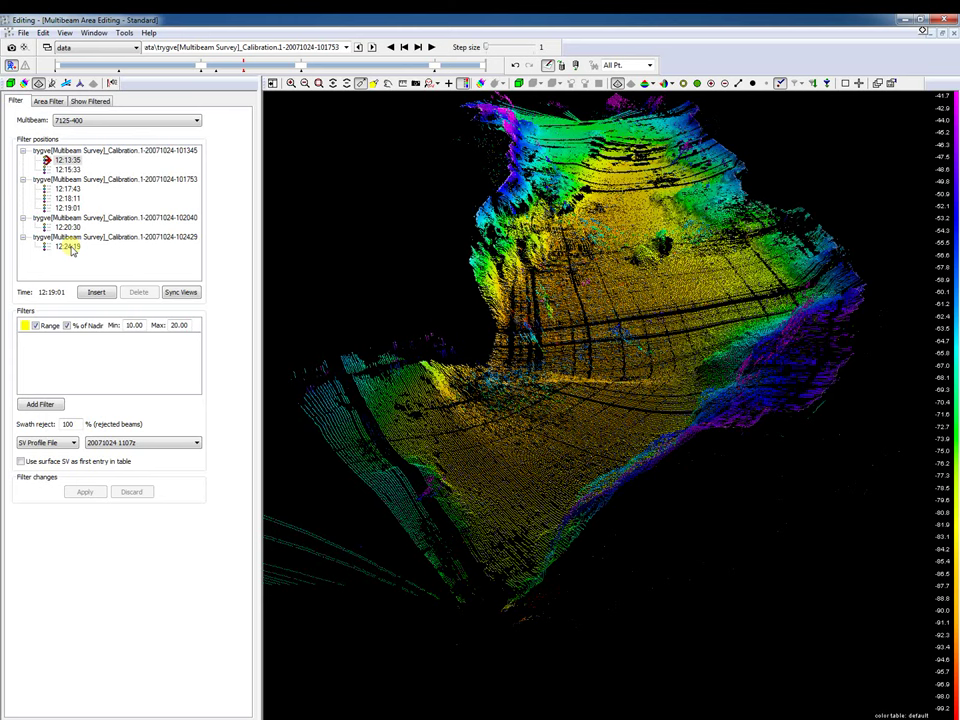
{"action": "left_click", "coordinate": [70, 248], "text": "shift"}
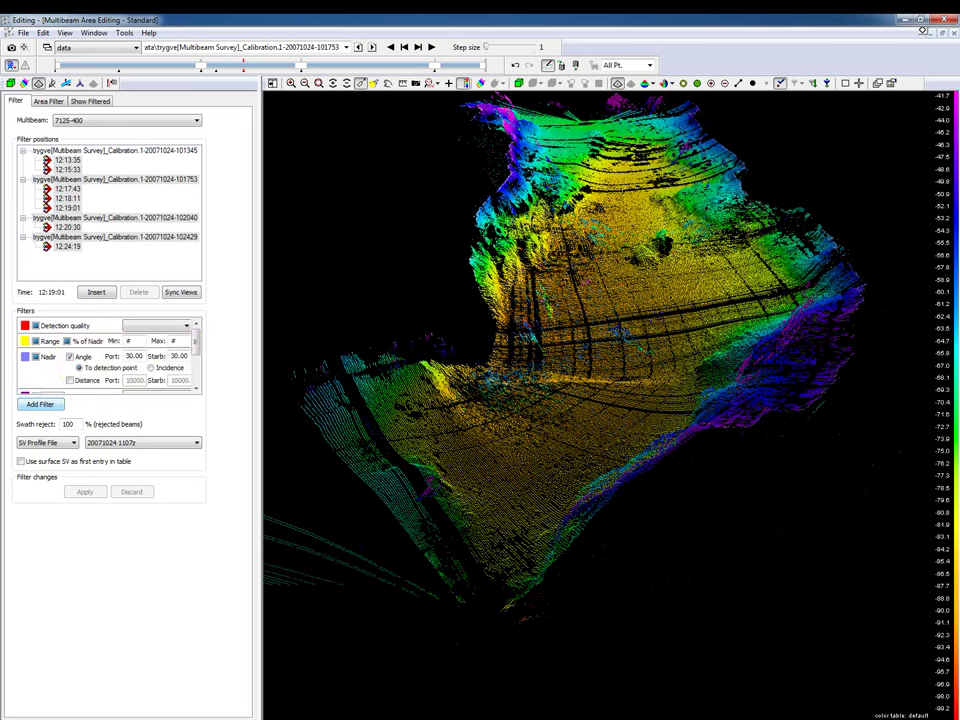
Step: Add a Depth filter with minimum 10 and maximum 70 to all positions and apply it
{"action": "left_click", "coordinate": [40, 404]}
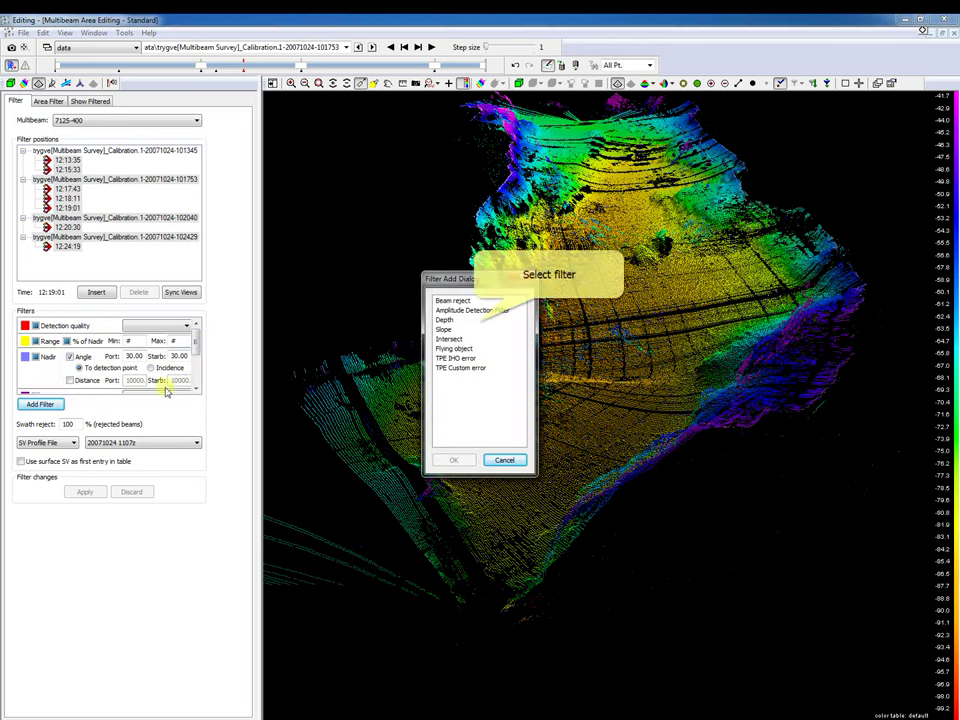
{"action": "left_click", "coordinate": [443, 320]}
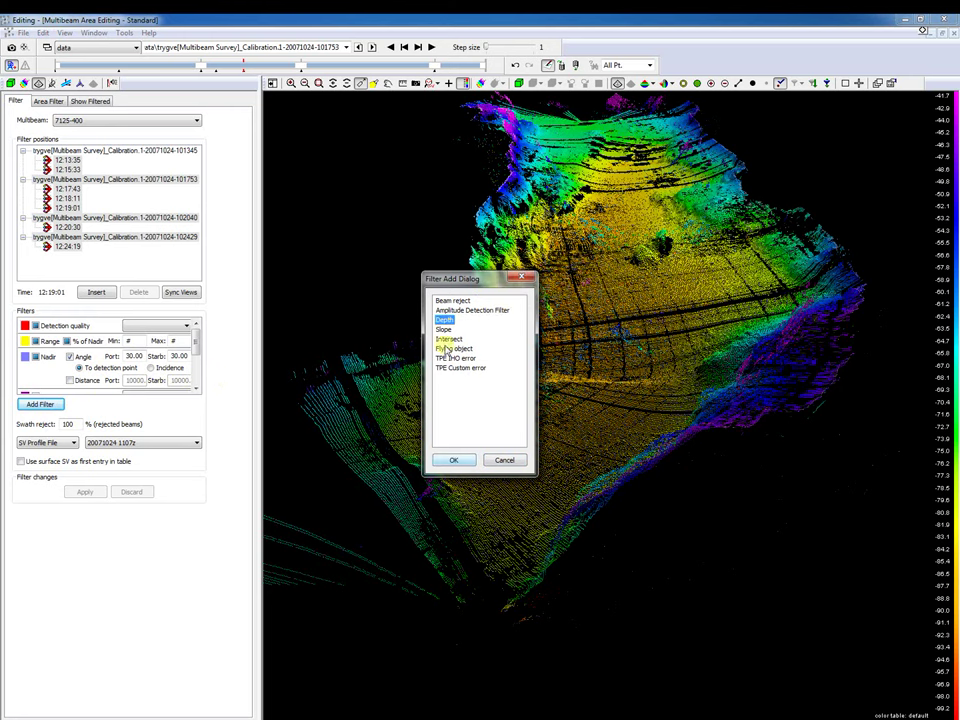
{"action": "left_click", "coordinate": [454, 461]}
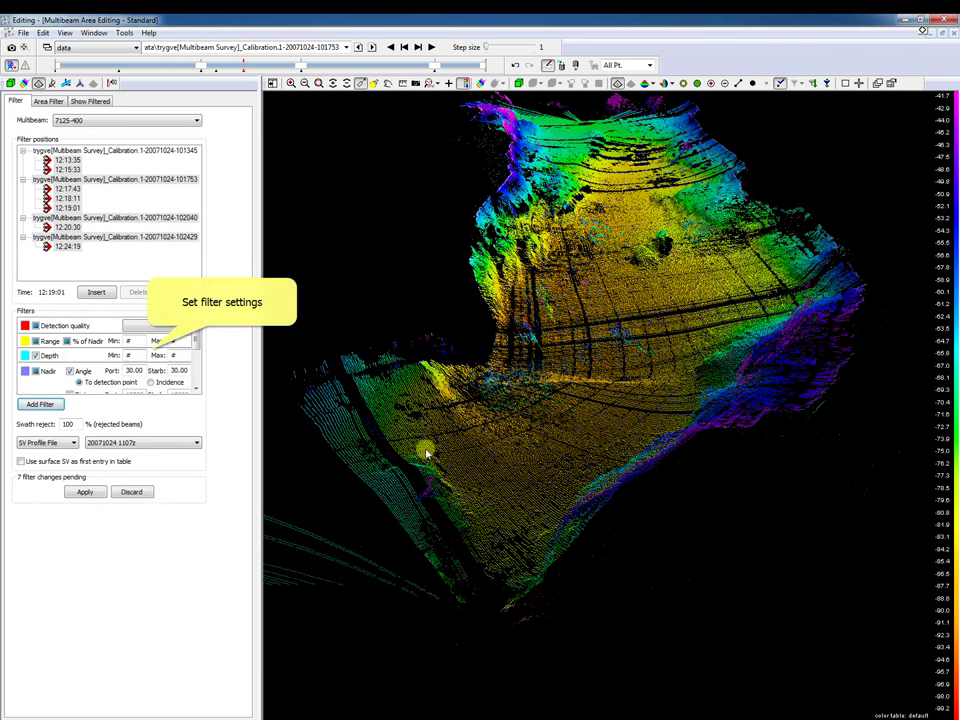
{"action": "left_click", "coordinate": [139, 354]}
{"action": "type", "text": "10"}
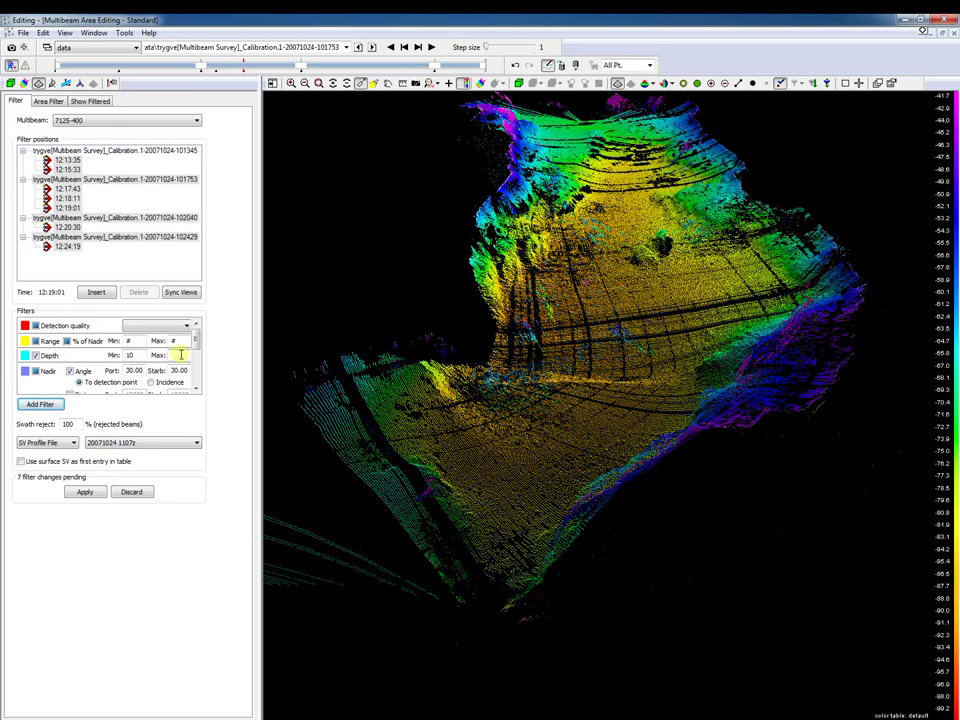
{"action": "left_click", "coordinate": [181, 354]}
{"action": "type", "text": "70"}
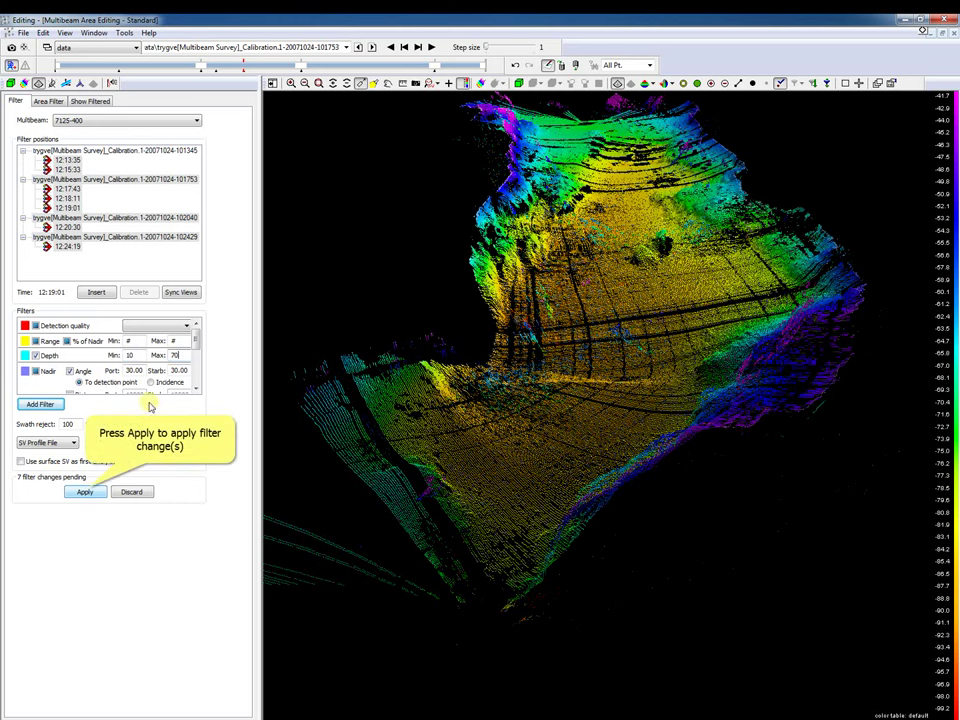
{"action": "left_click", "coordinate": [98, 494]}
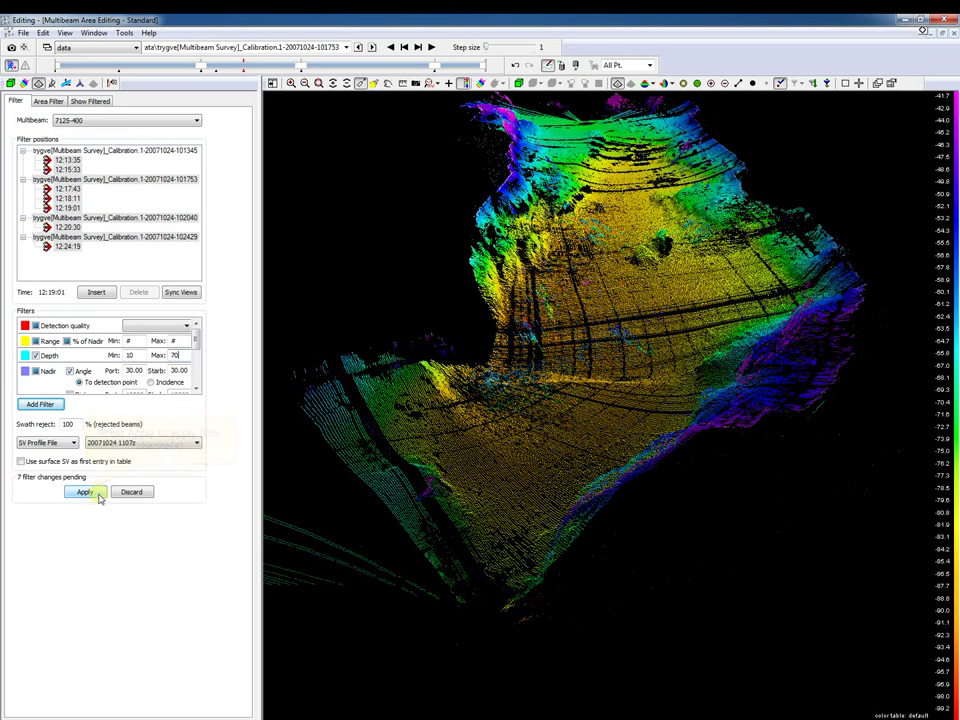
Step: Check positions 12:20:30 and 12:24:19, then discard the pending Depth maximum change to 80
{"action": "left_click", "coordinate": [68, 227]}
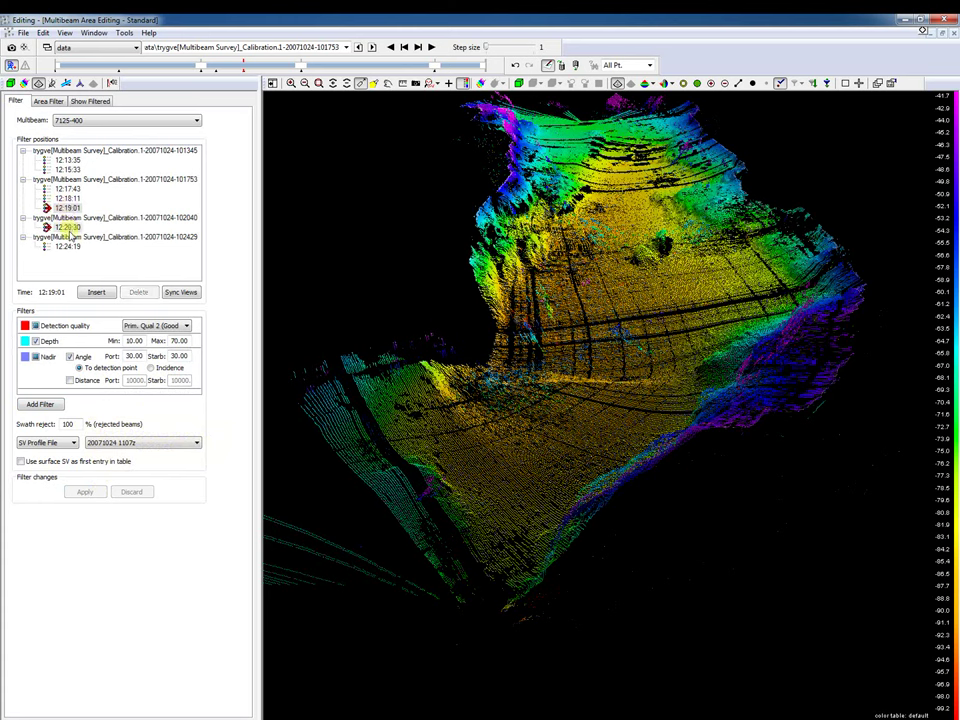
{"action": "left_click", "coordinate": [66, 248]}
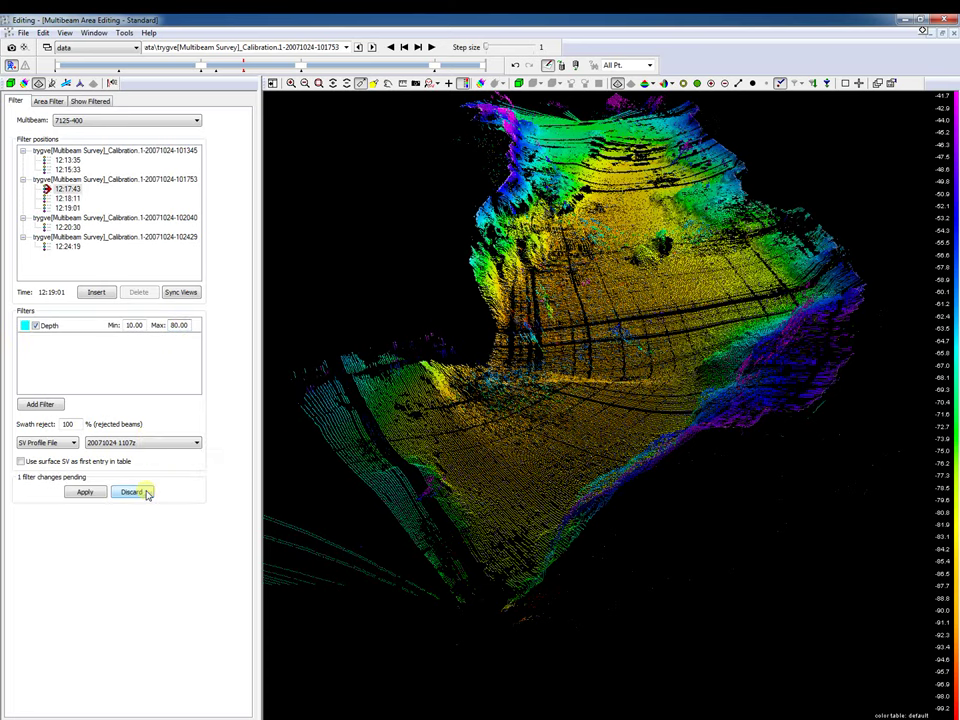
{"action": "left_click", "coordinate": [147, 493]}
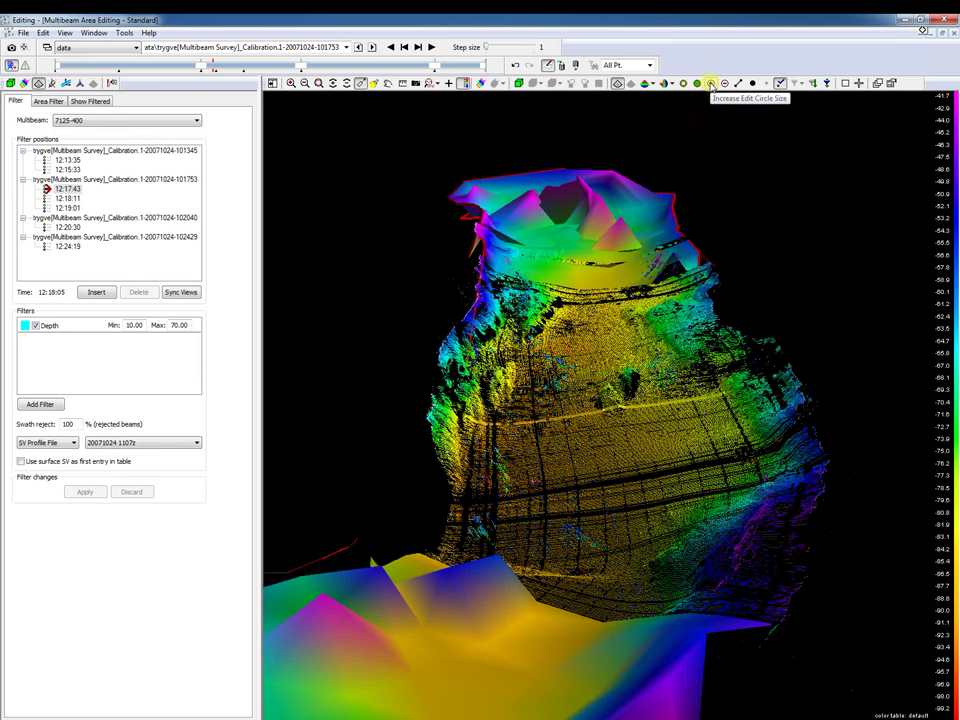
Step: Enlarge the high-resolution edit circle twice, toggle beam lines on and off, and show invalid beams
{"action": "left_click", "coordinate": [710, 85]}
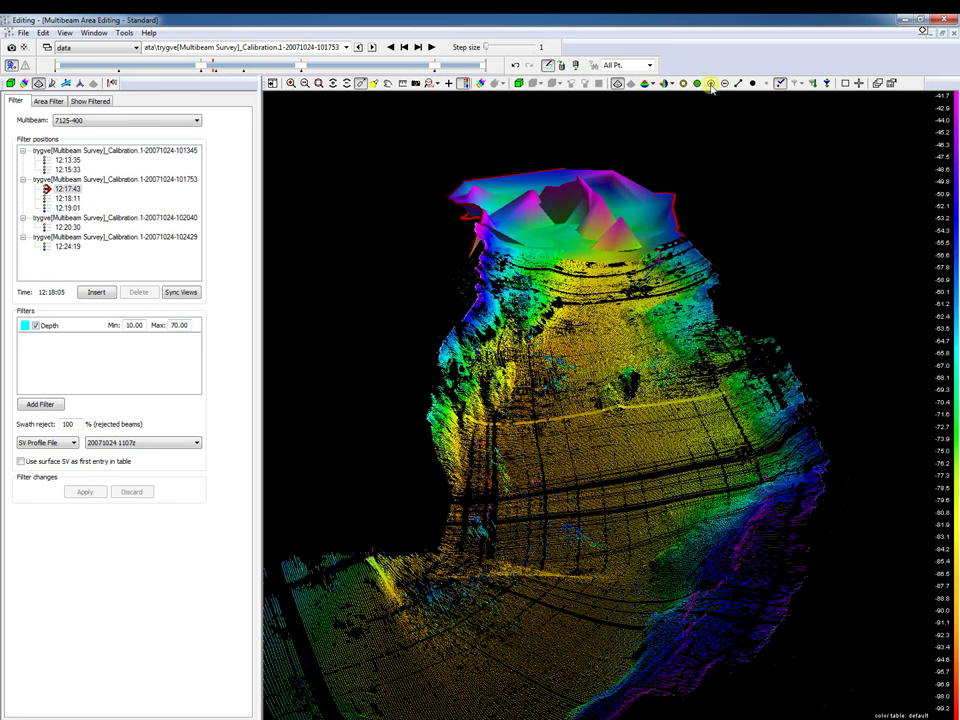
{"action": "left_click", "coordinate": [711, 86]}
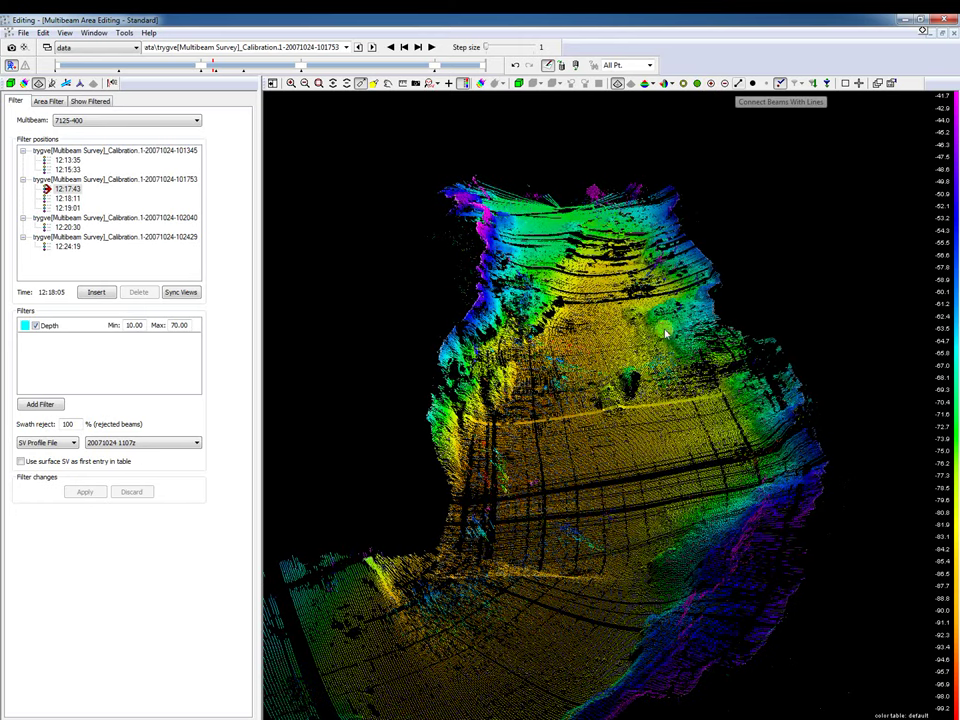
{"action": "left_click", "coordinate": [738, 84]}
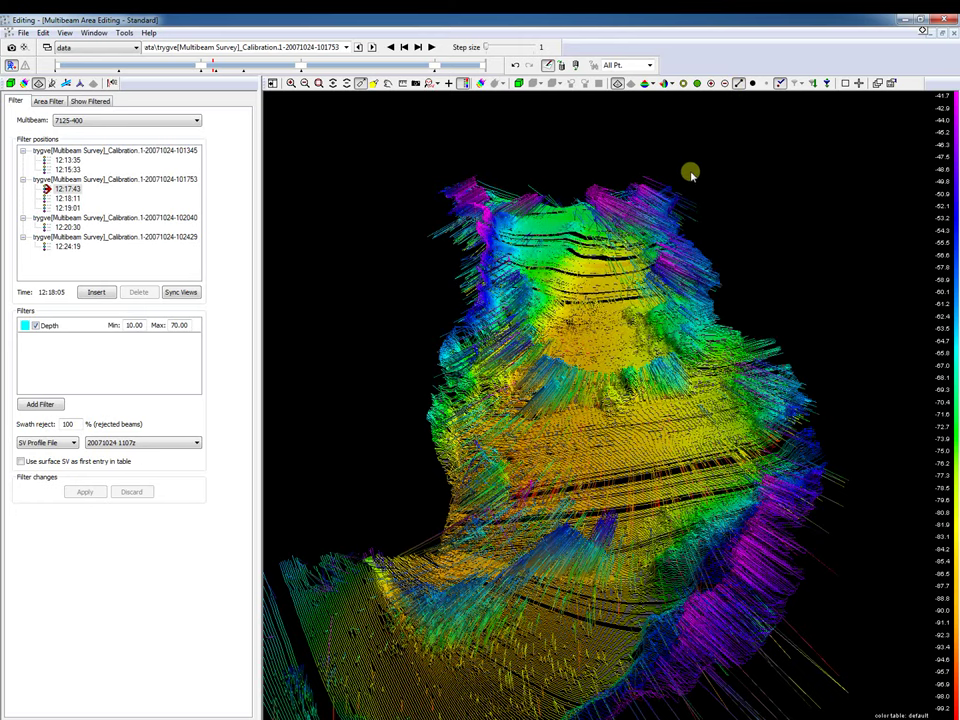
{"action": "left_click", "coordinate": [738, 84]}
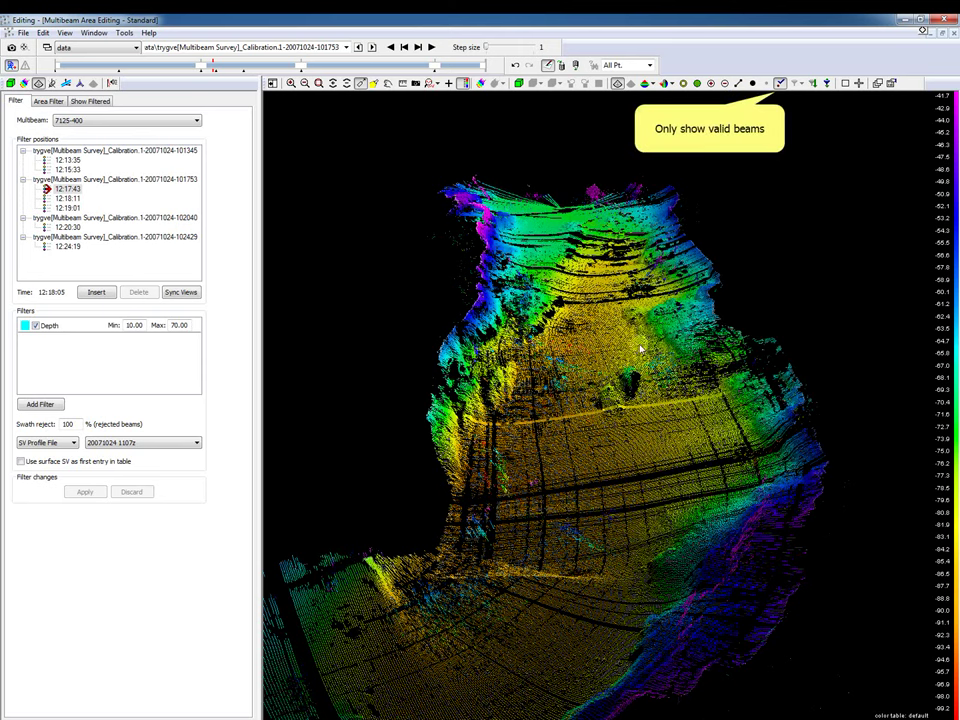
{"action": "left_click", "coordinate": [781, 86]}
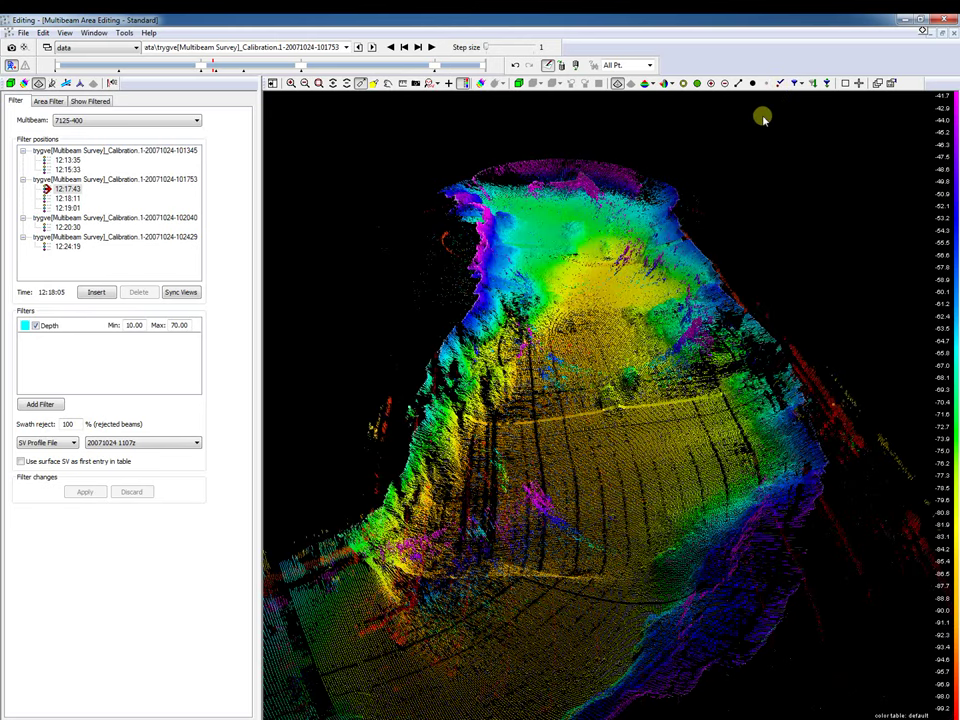
{"action": "left_click_drag", "start_coordinate": [688, 262], "coordinate": [649, 17]}
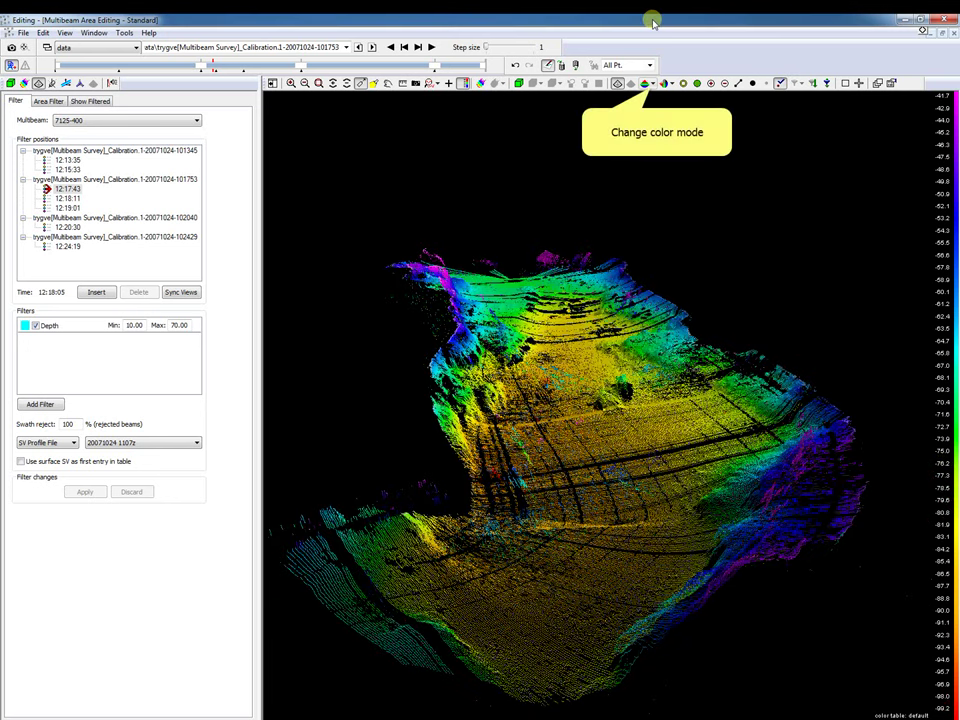
Step: Recolour the point cloud by Filter, then by File Set, then by Depth
{"action": "left_click", "coordinate": [653, 85]}
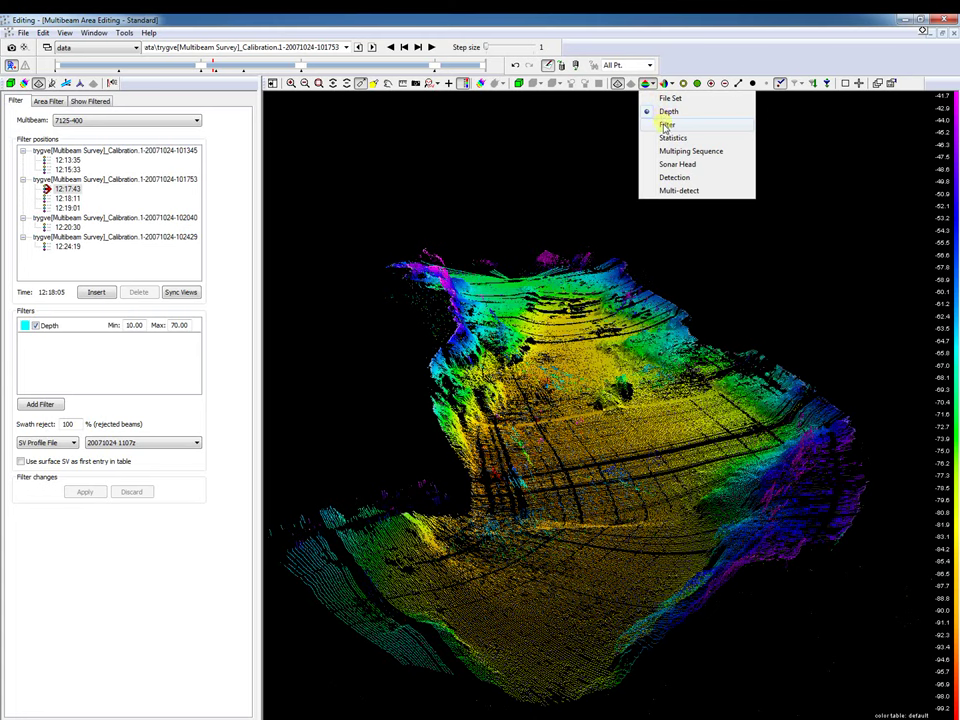
{"action": "left_click", "coordinate": [667, 124]}
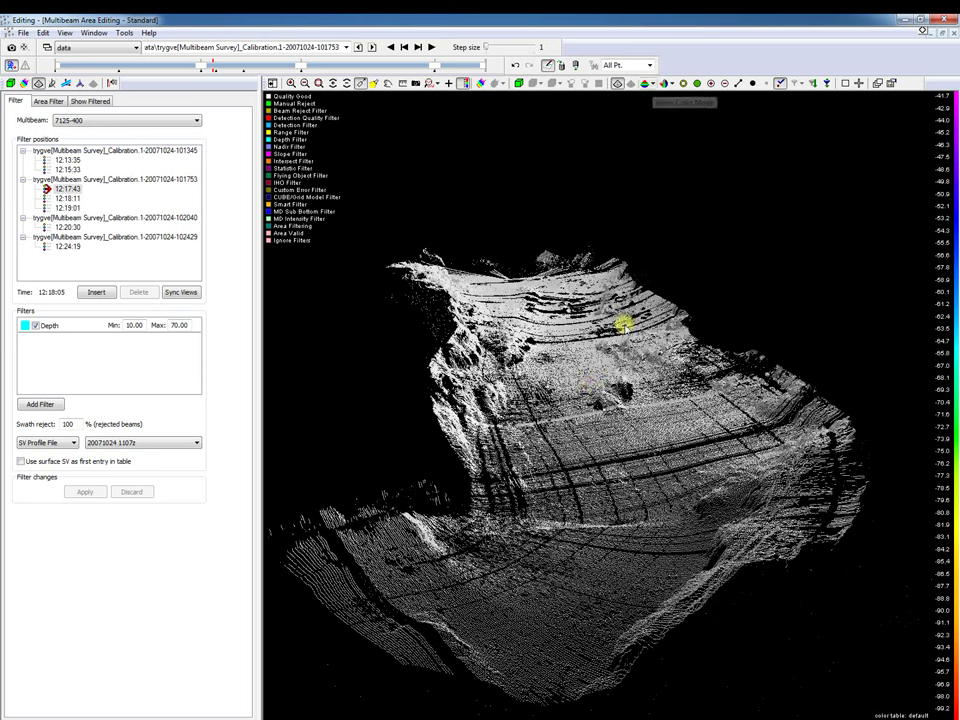
{"action": "left_click", "coordinate": [652, 87]}
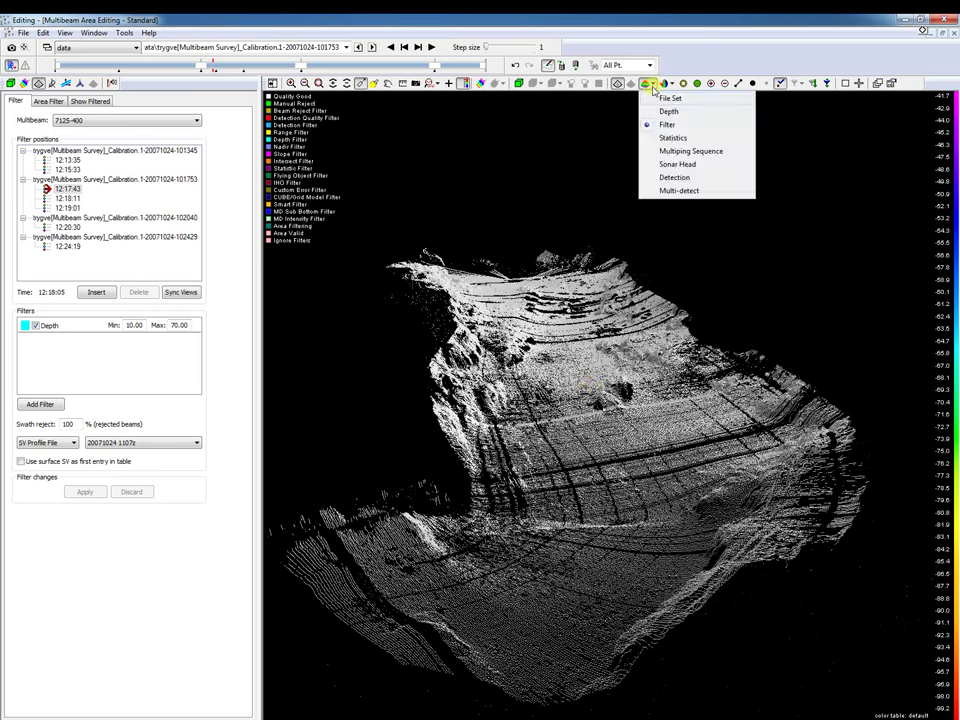
{"action": "left_click", "coordinate": [662, 99]}
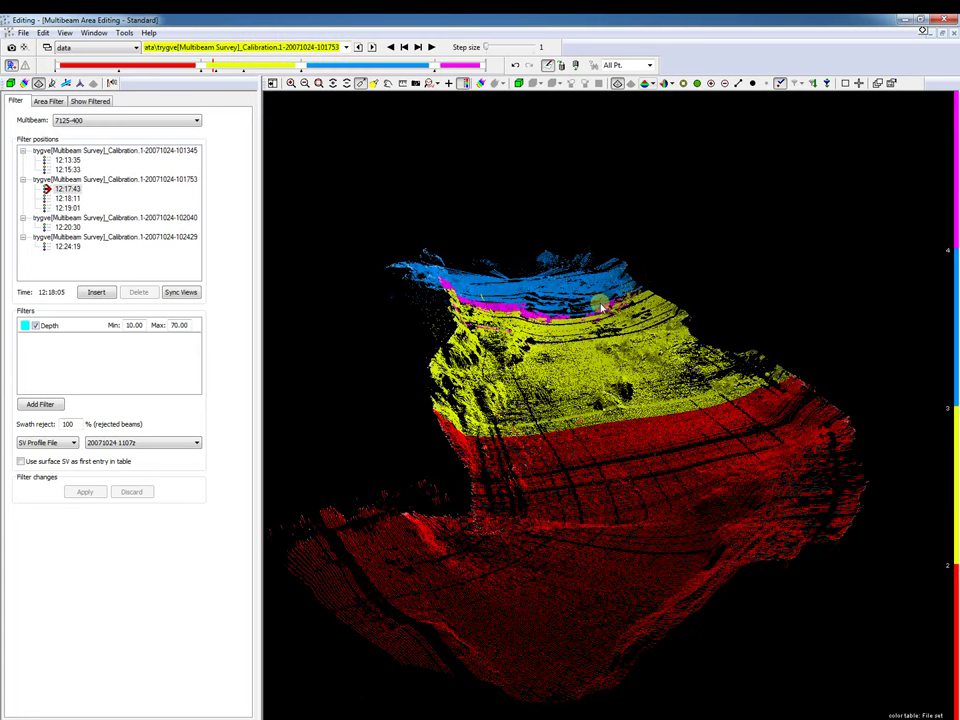
{"action": "left_click", "coordinate": [651, 86]}
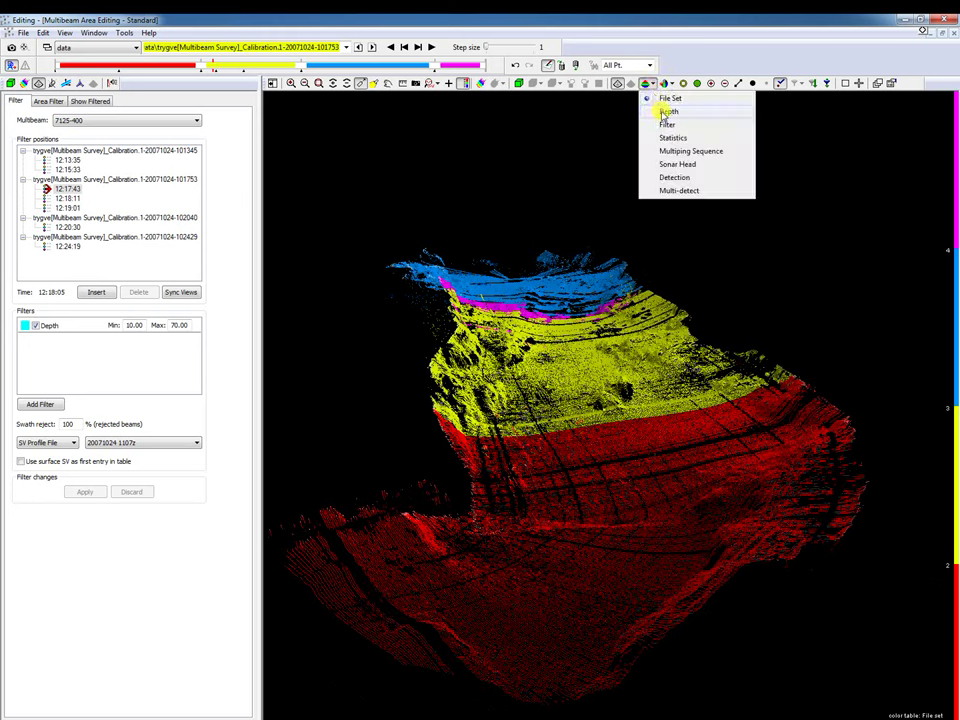
{"action": "left_click", "coordinate": [667, 111]}
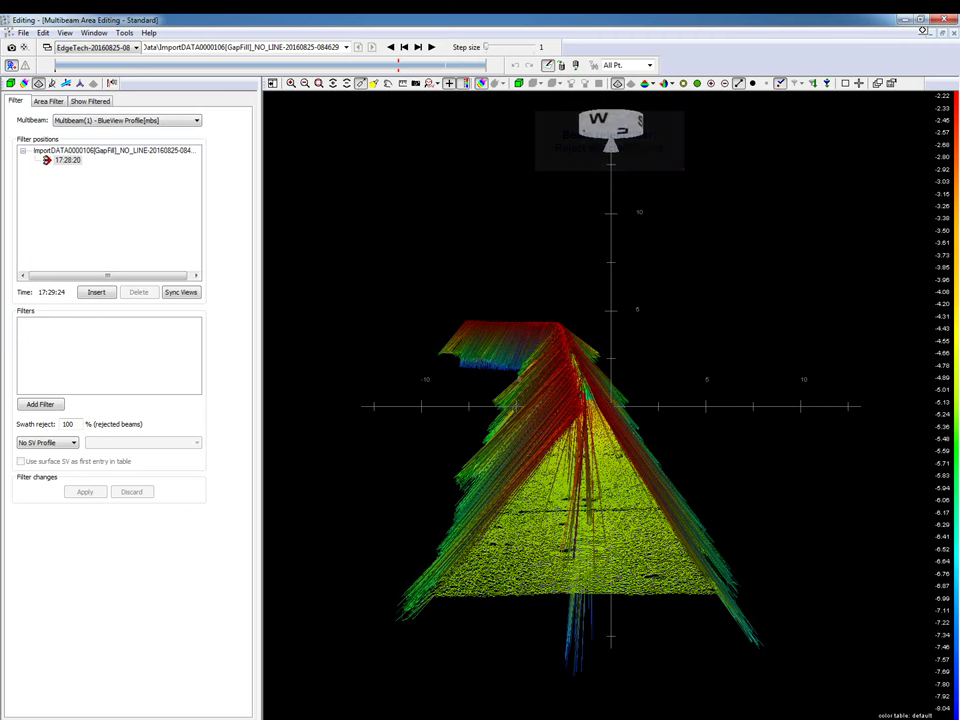
Step: Add a Beam reject filter at filter position 17:28:20 and apply it
{"action": "left_click", "coordinate": [56, 163]}
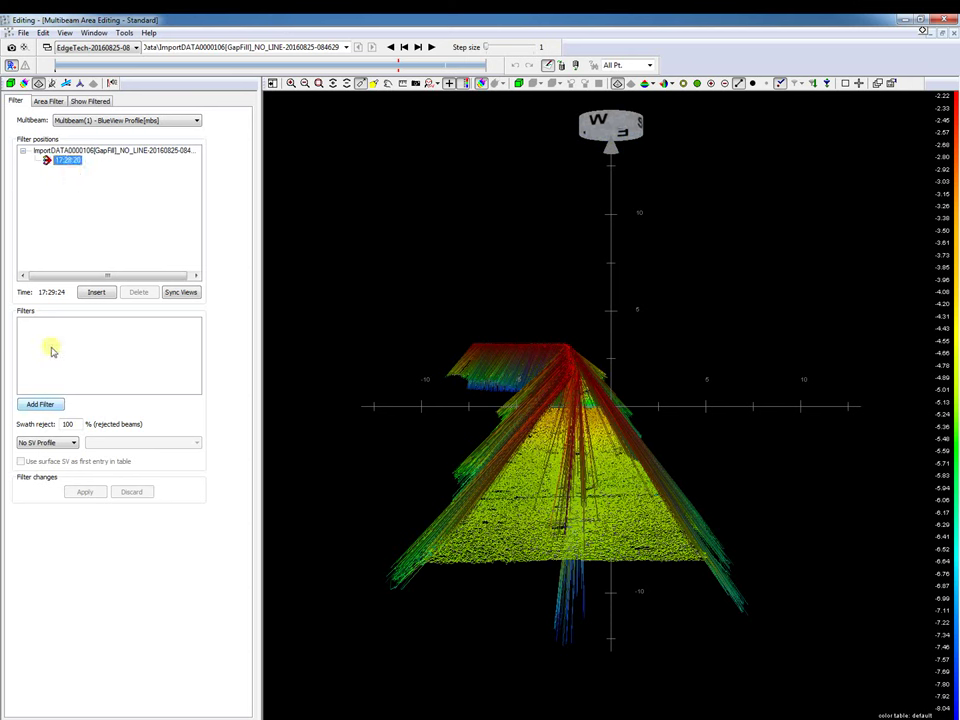
{"action": "left_click", "coordinate": [46, 407]}
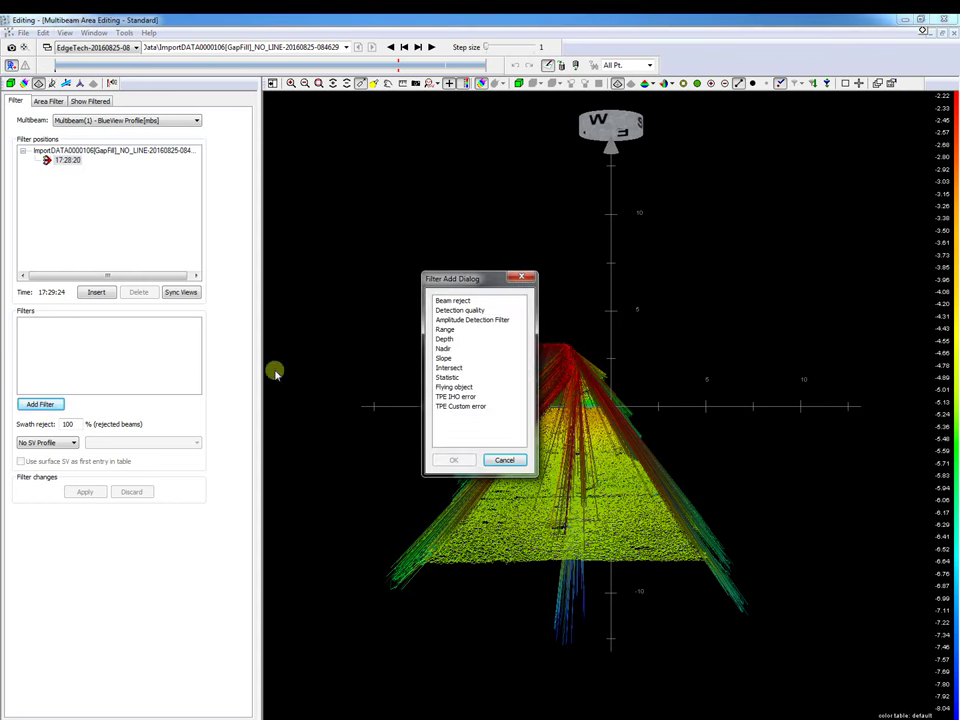
{"action": "left_click", "coordinate": [452, 301]}
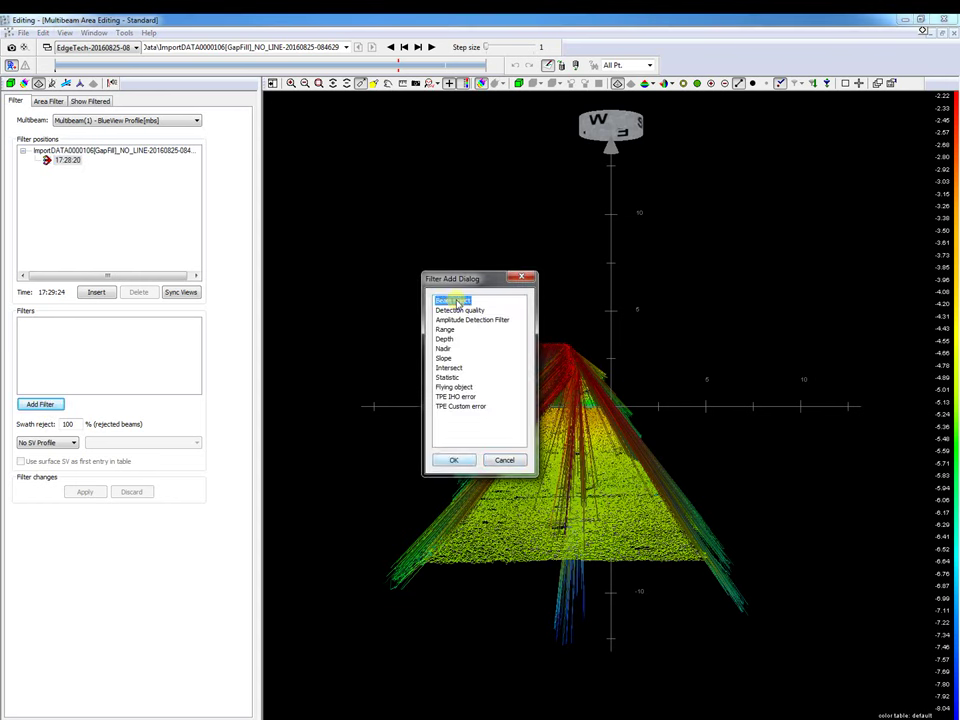
{"action": "left_click", "coordinate": [443, 458]}
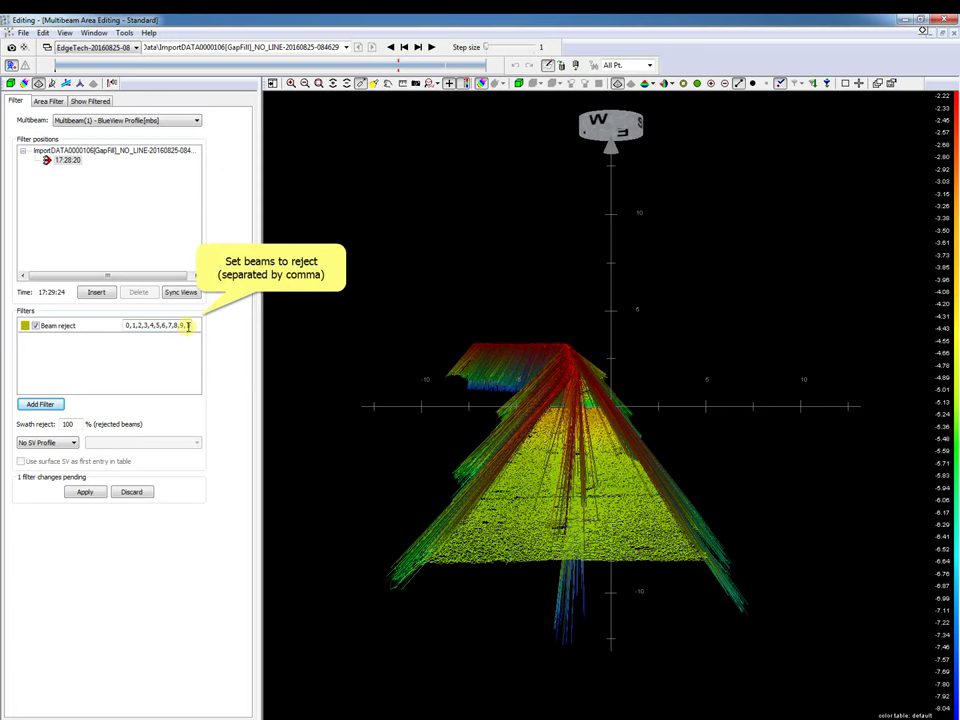
{"action": "left_click_drag", "start_coordinate": [400, 340], "coordinate": [525, 493]}
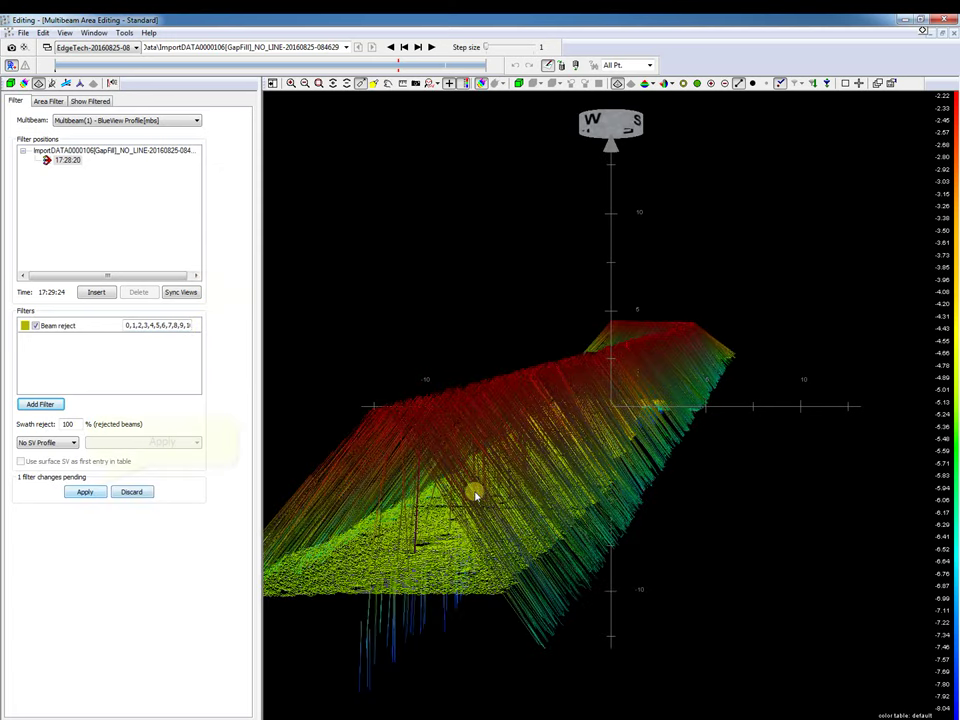
{"action": "left_click", "coordinate": [99, 493]}
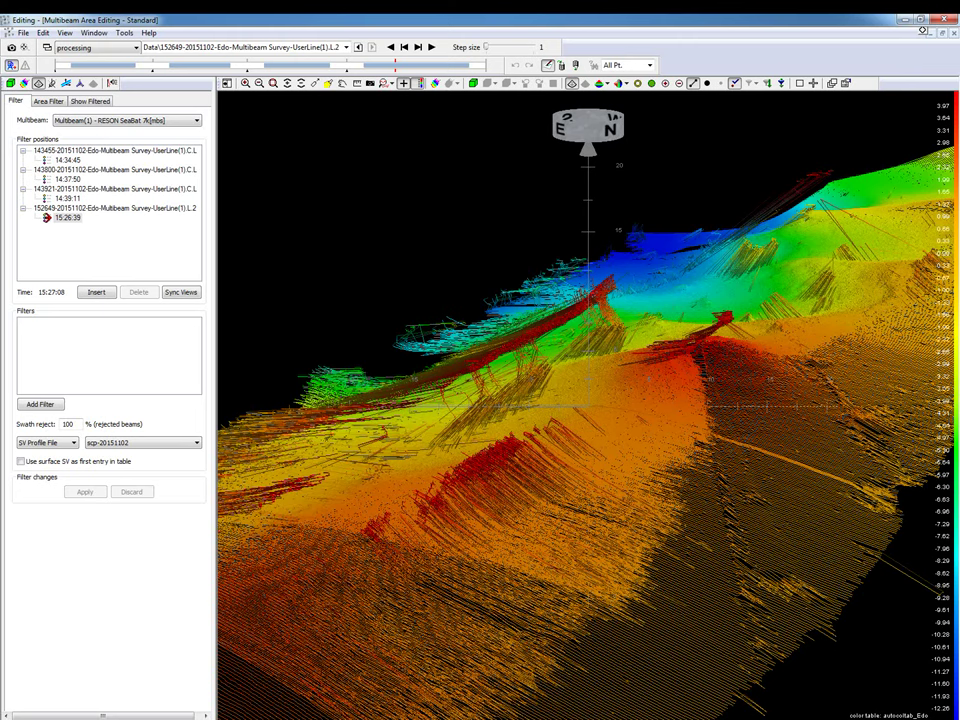
Step: Add an Amplitude Detection filter after 3 phase detections to all four filter positions
{"action": "left_click_drag", "start_coordinate": [560, 300], "coordinate": [548, 345]}
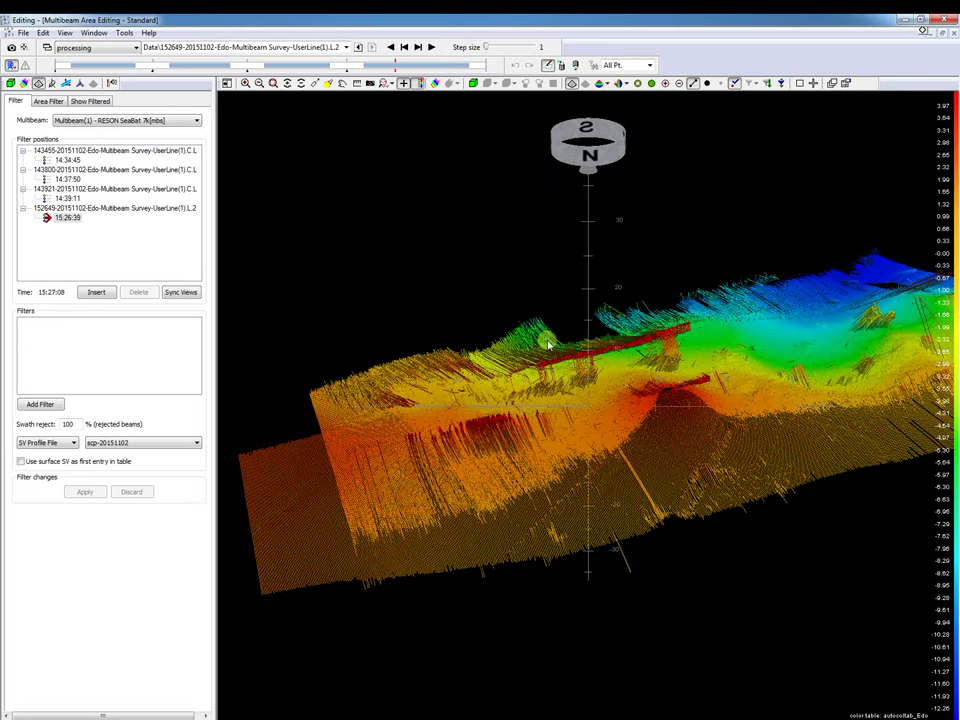
{"action": "left_click", "coordinate": [67, 160]}
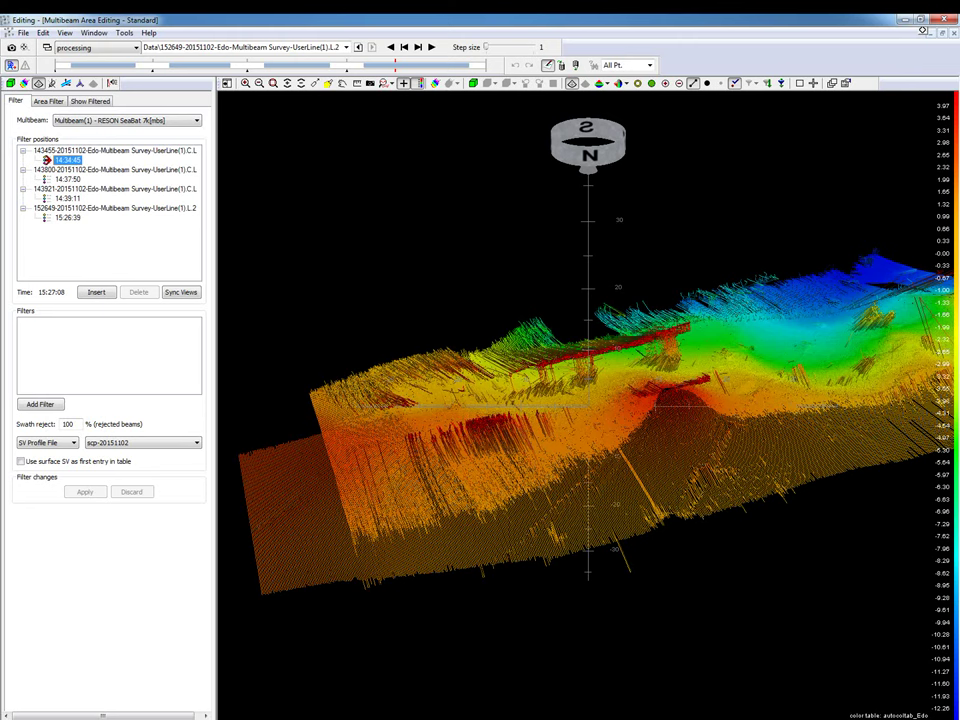
{"action": "left_click", "coordinate": [67, 216], "text": "shift"}
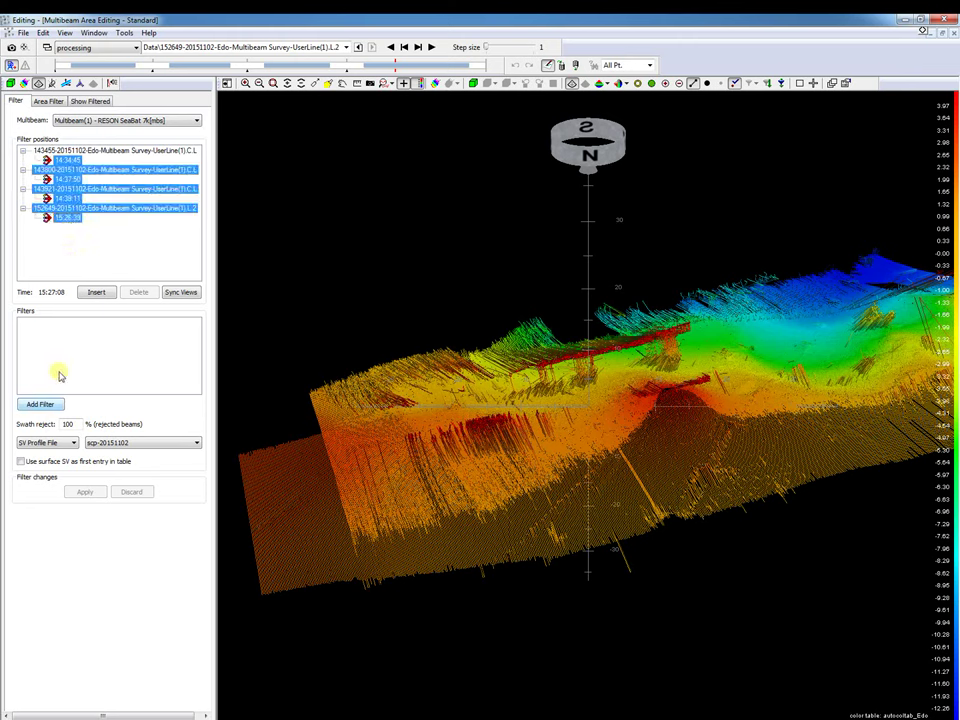
{"action": "left_click", "coordinate": [58, 402]}
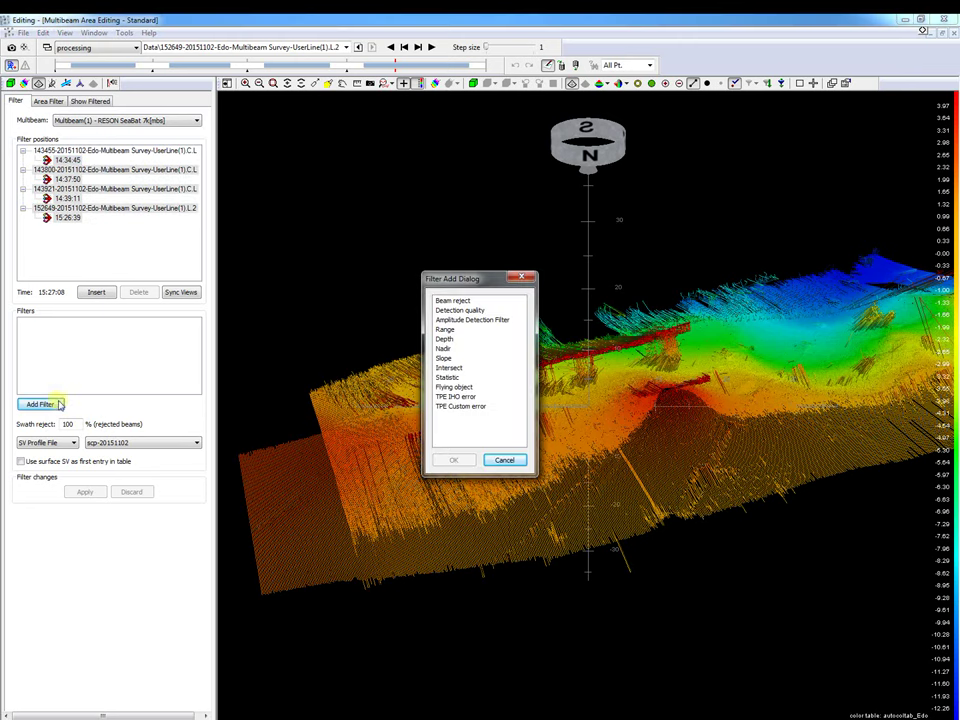
{"action": "left_click", "coordinate": [443, 320]}
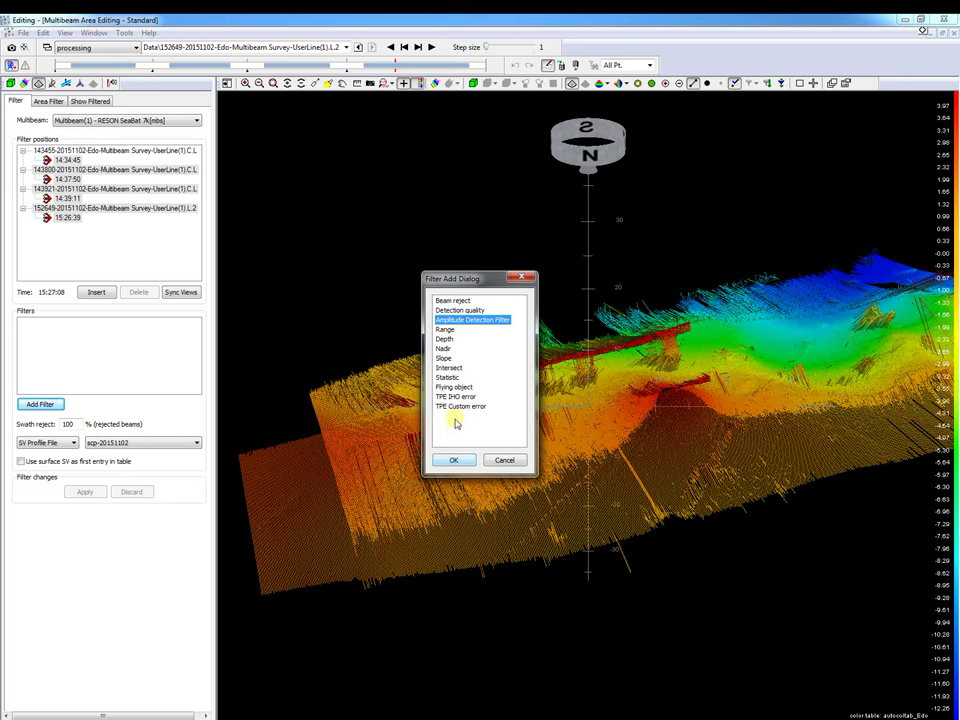
{"action": "left_click", "coordinate": [456, 459]}
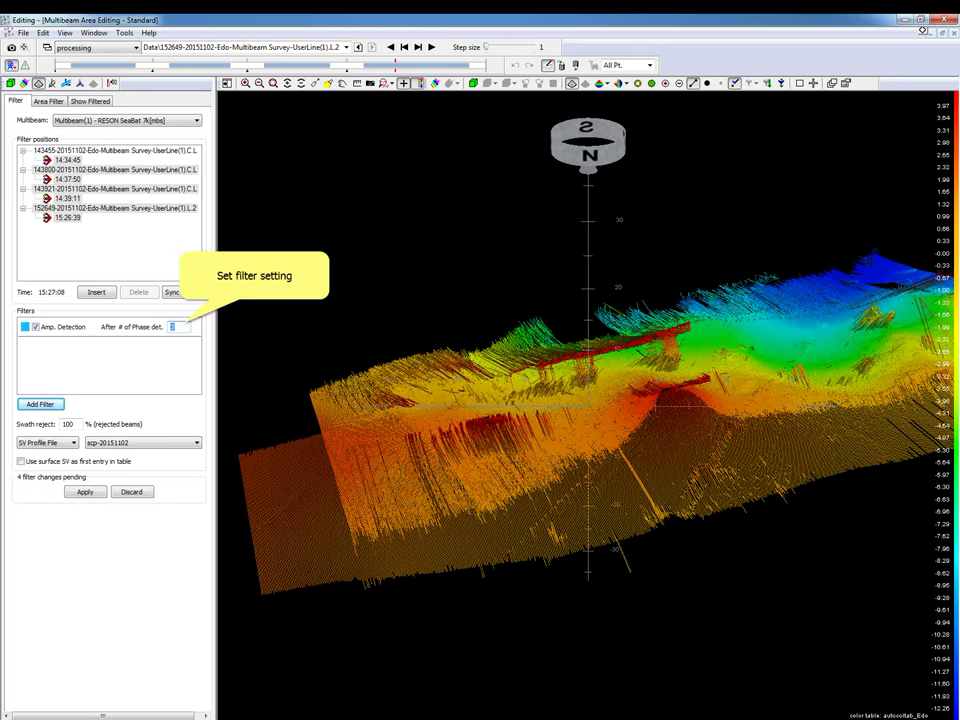
{"action": "type", "text": "3"}
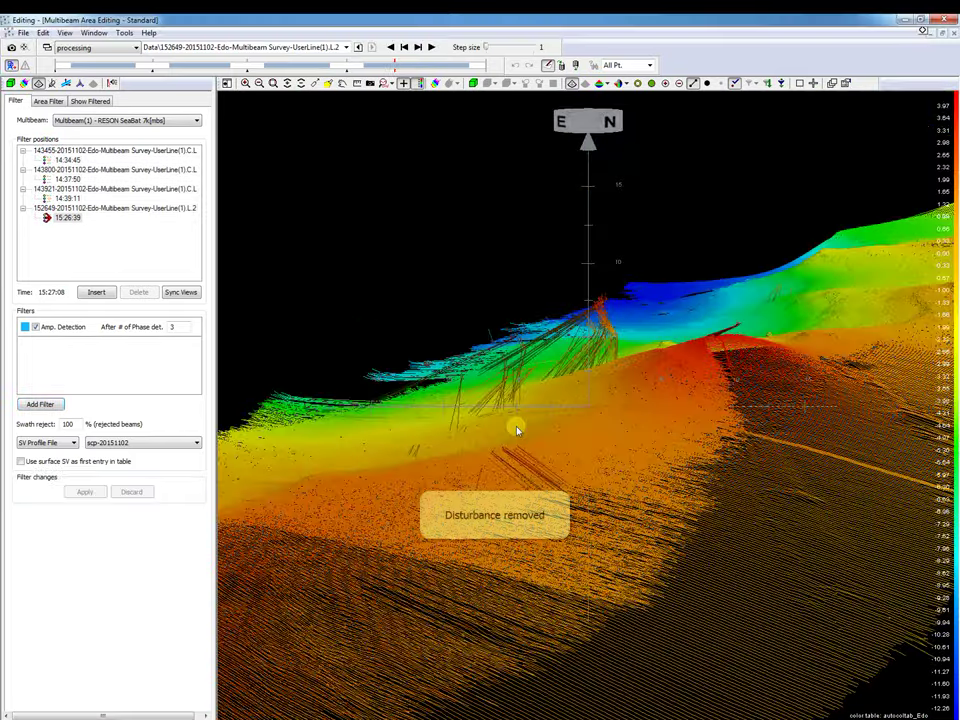
{"action": "mouse_move", "coordinate": [517, 430]}
{"action": "left_mouse_down"}
{"action": "mouse_move", "coordinate": [540, 446]}
{"action": "mouse_move", "coordinate": [561, 443]}
{"action": "mouse_move", "coordinate": [544, 444]}
{"action": "mouse_move", "coordinate": [535, 429]}
{"action": "left_mouse_up"}
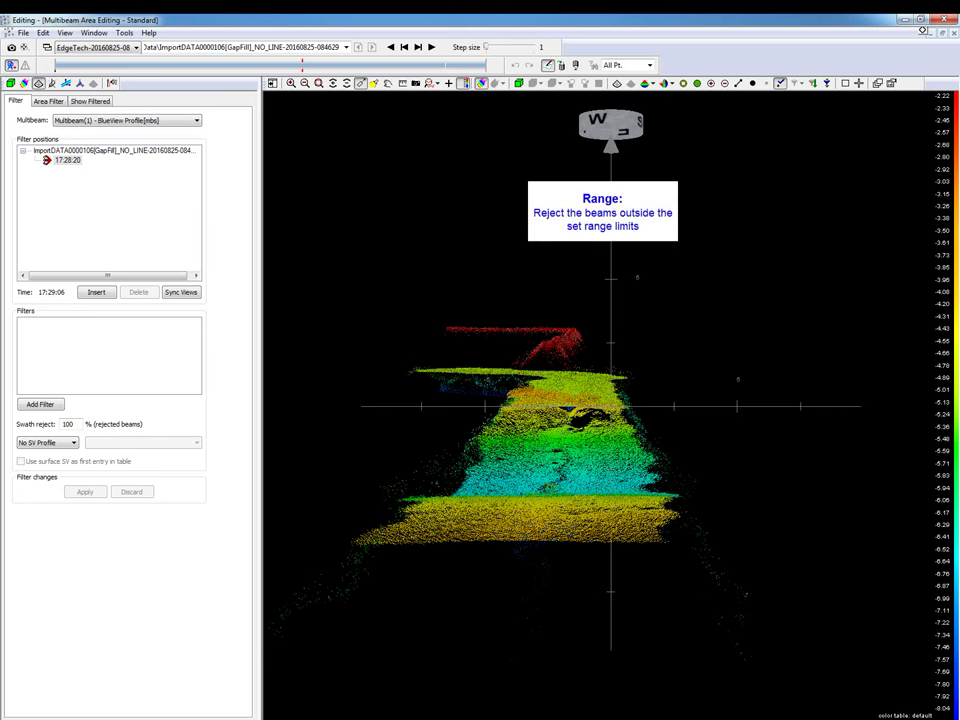
Step: Add a Range filter with minimum 2 and maximum 6 and apply it
{"action": "left_click_drag", "start_coordinate": [531, 212], "coordinate": [598, 252]}
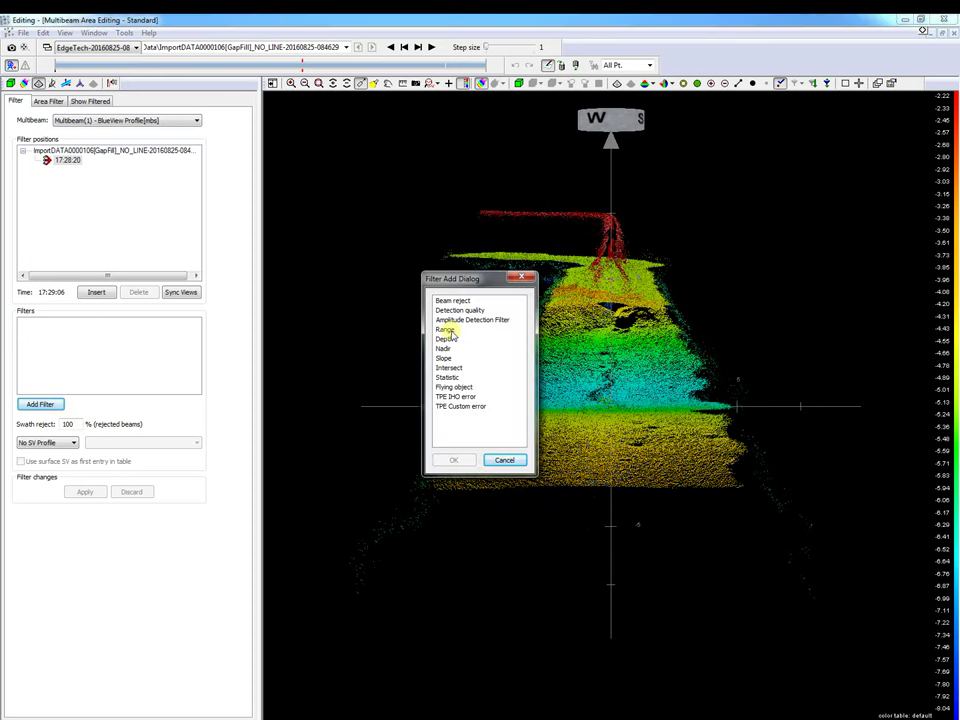
{"action": "left_click", "coordinate": [448, 330]}
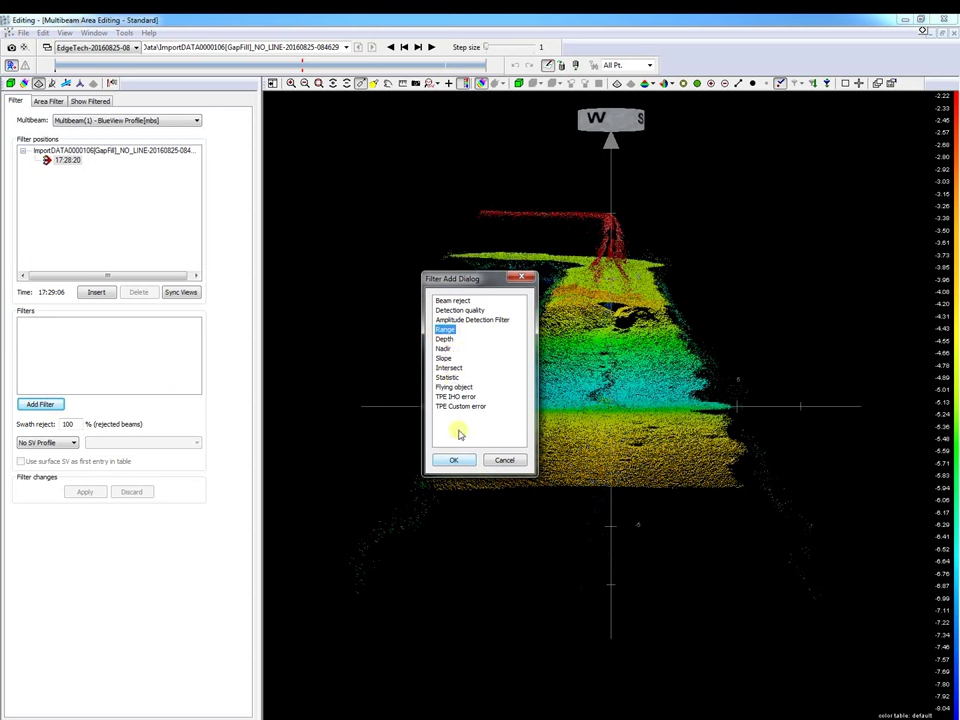
{"action": "left_click", "coordinate": [455, 460]}
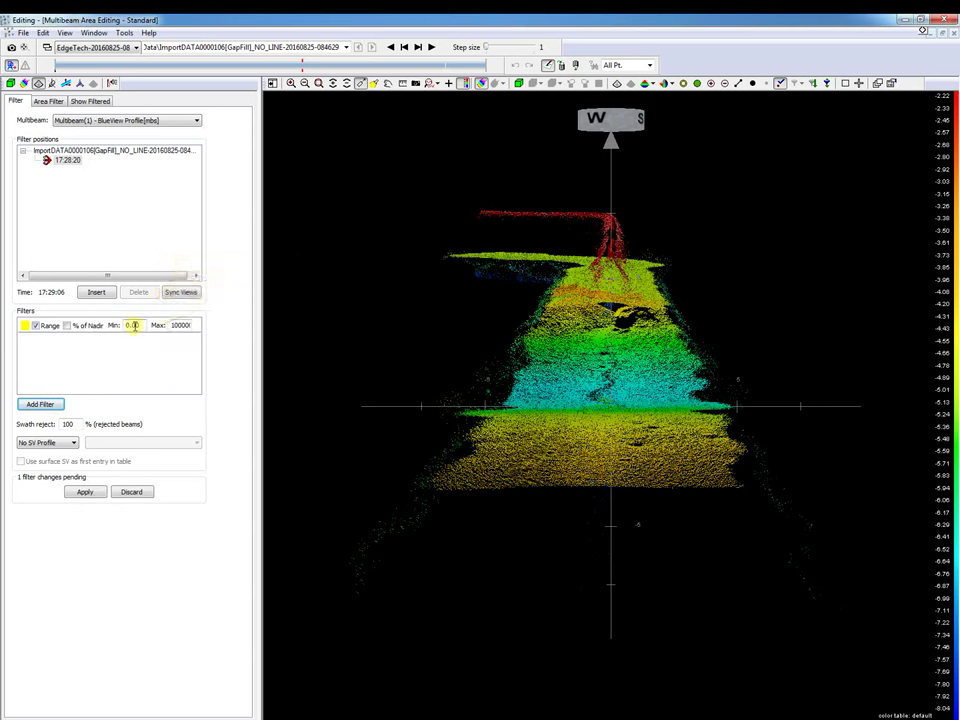
{"action": "type", "text": "2"}
{"action": "left_click", "coordinate": [175, 325]}
{"action": "type", "text": "6"}
{"action": "key", "text": "Return"}
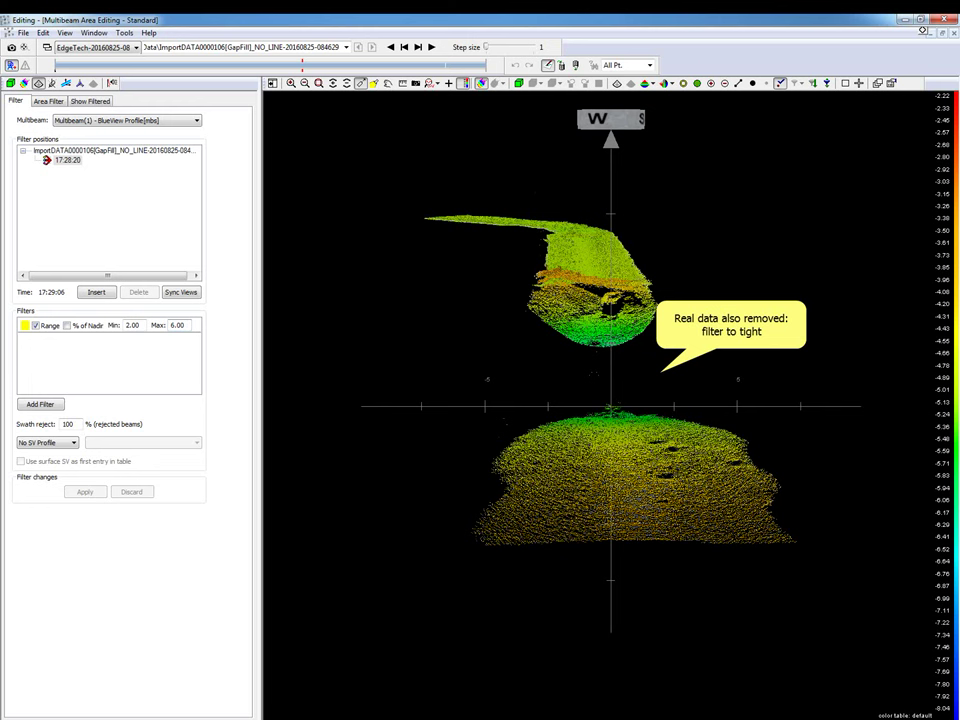
Step: Raise the Range filter maximum to 12 so real seabed data is kept
{"action": "type", "text": "125.00"}
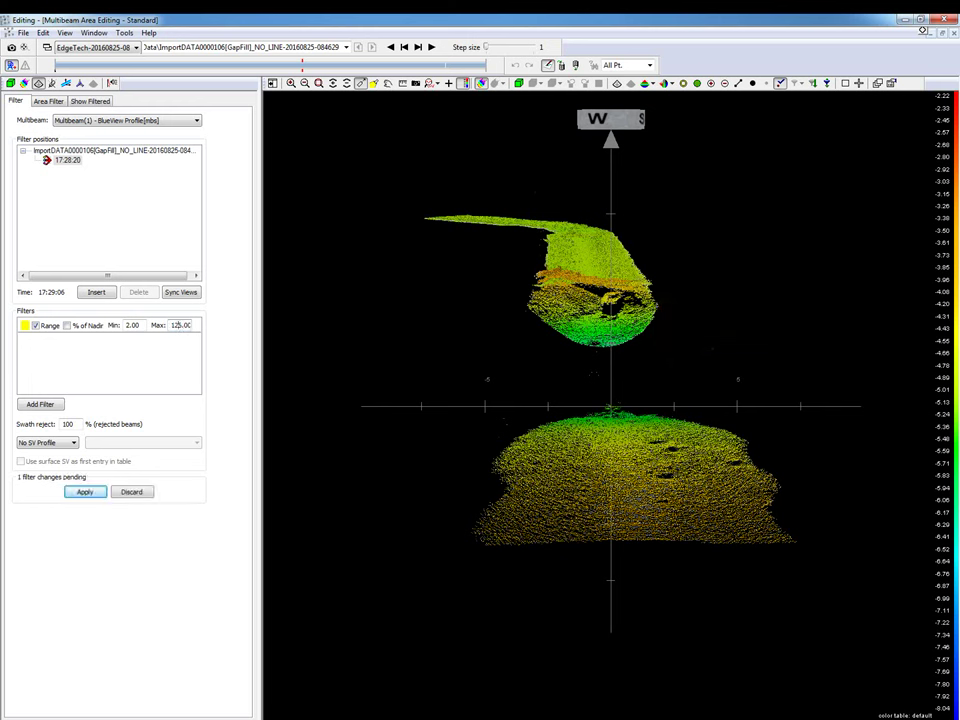
{"action": "key", "text": "Delete"}
{"action": "key", "text": "Delete"}
{"action": "key", "text": "Delete"}
{"action": "key", "text": "Delete"}
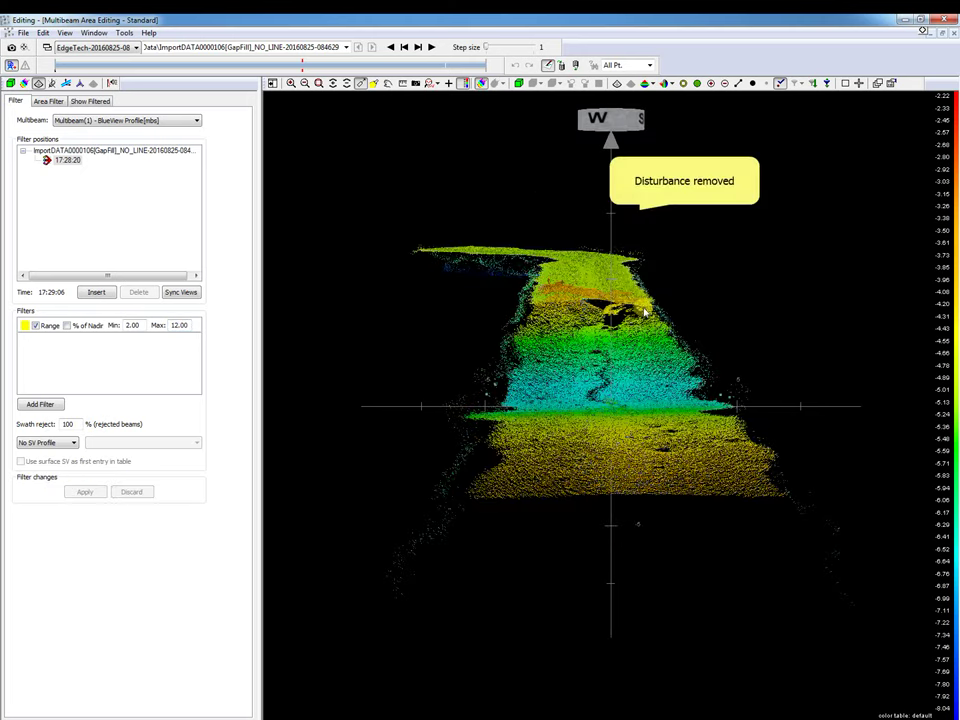
{"action": "left_click_drag", "start_coordinate": [630, 314], "coordinate": [672, 320]}
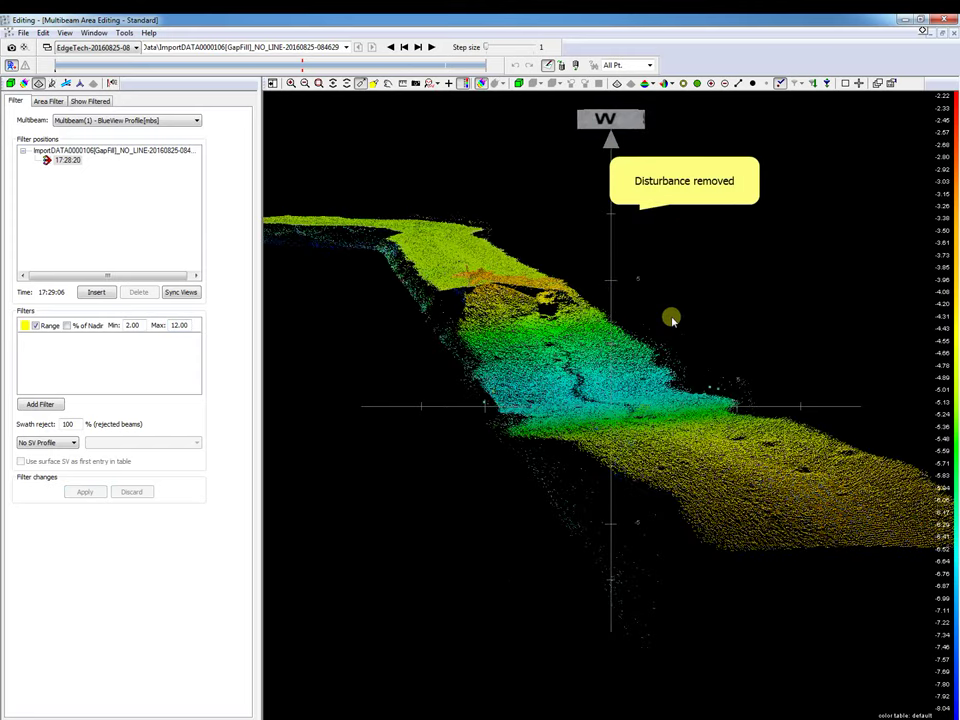